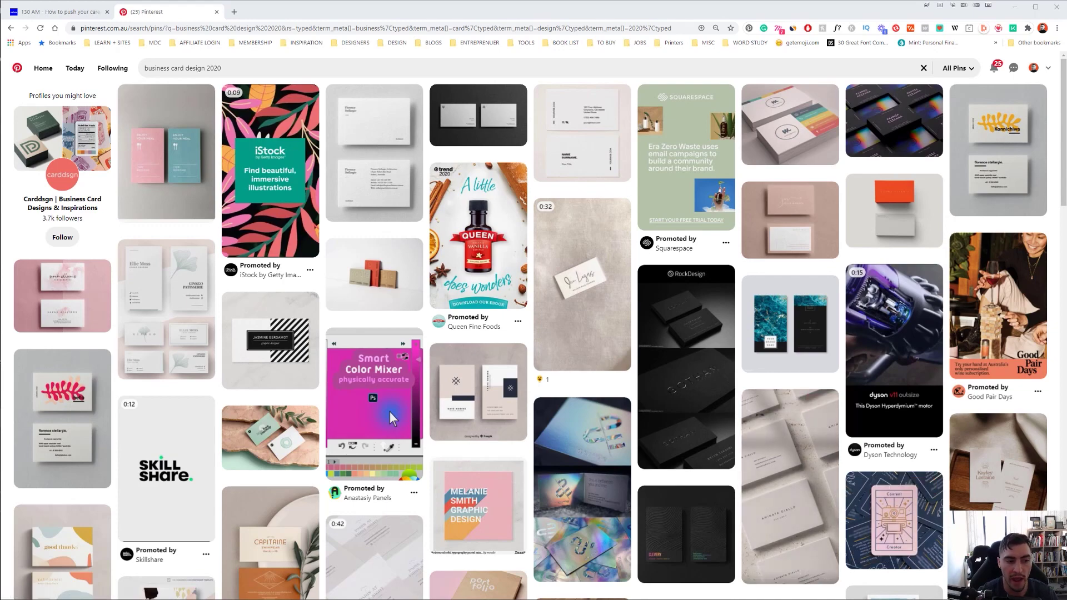
# Browse the "business card design 2020" pins for a suitable business card image.
pyautogui.scroll(-4, 554, 426)
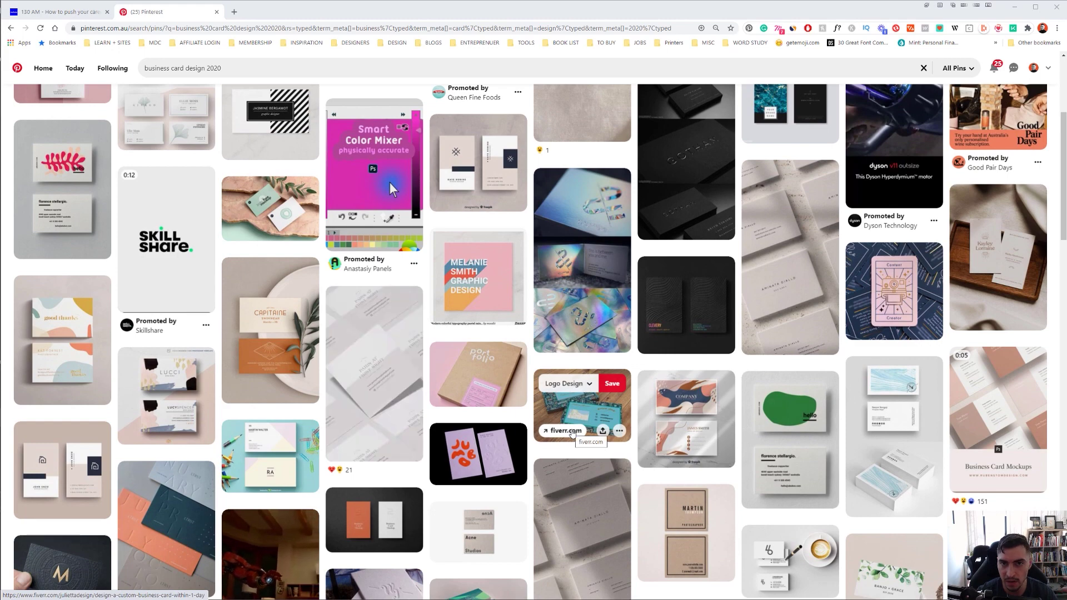
pyautogui.scroll(-2, 573, 433)
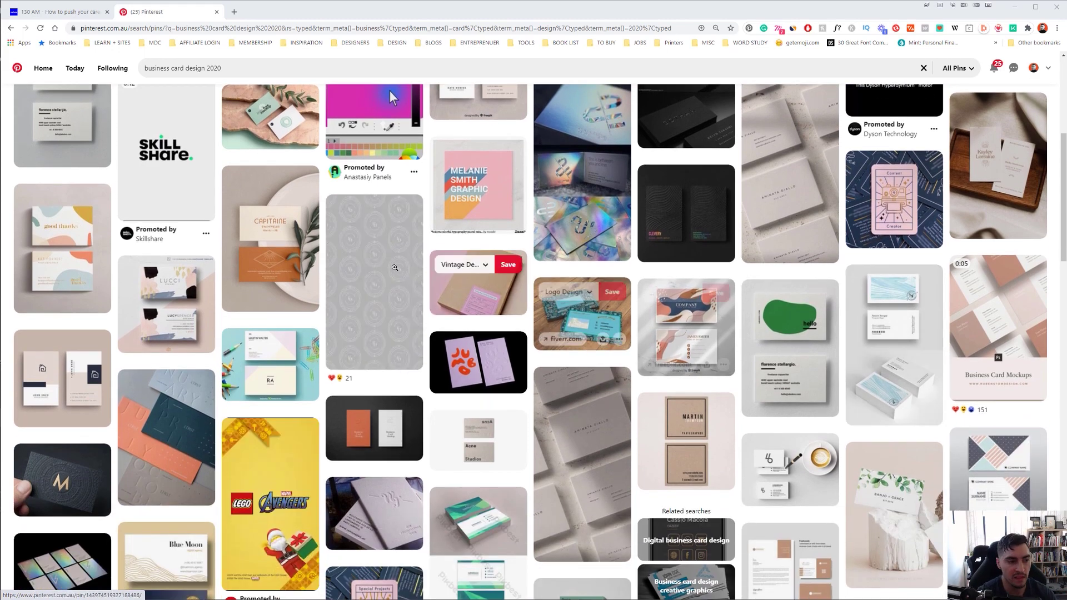
pyautogui.scroll(-4, 406, 263)
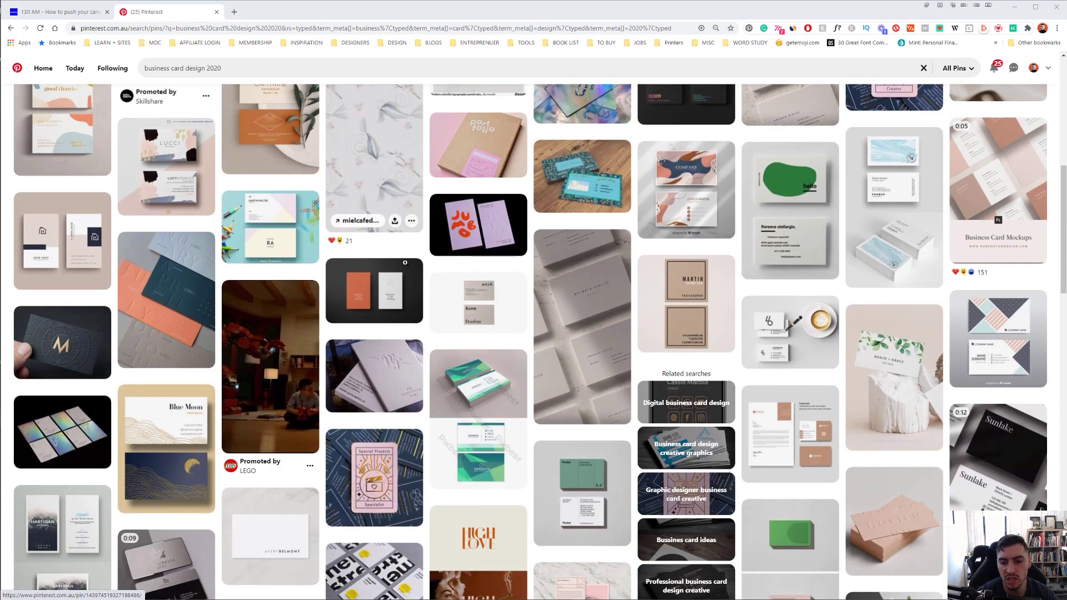
pyautogui.scroll(-6, 447, 272)
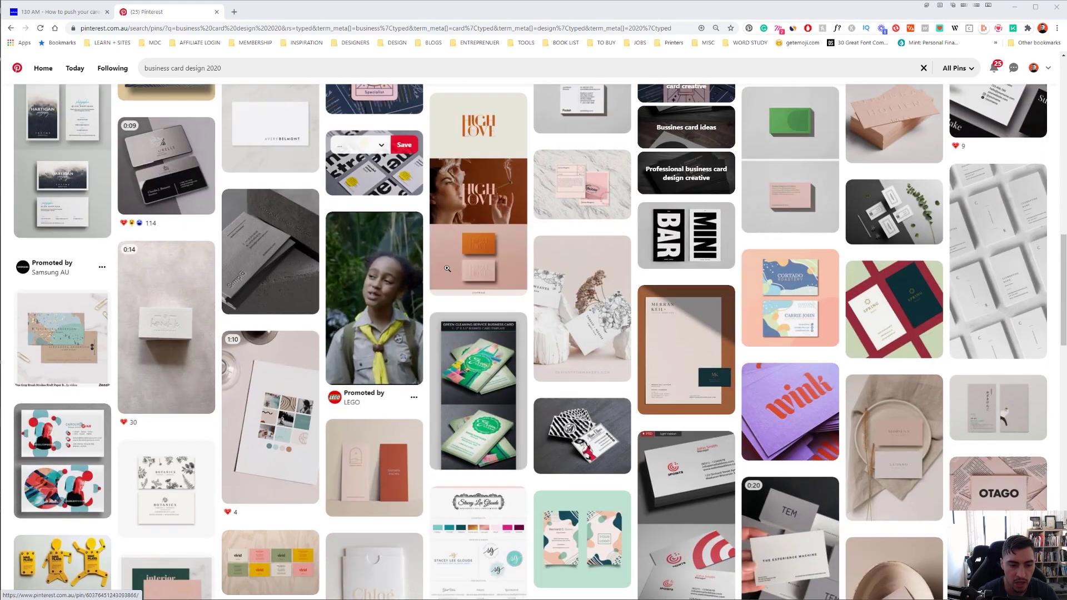
pyautogui.click(219, 70)
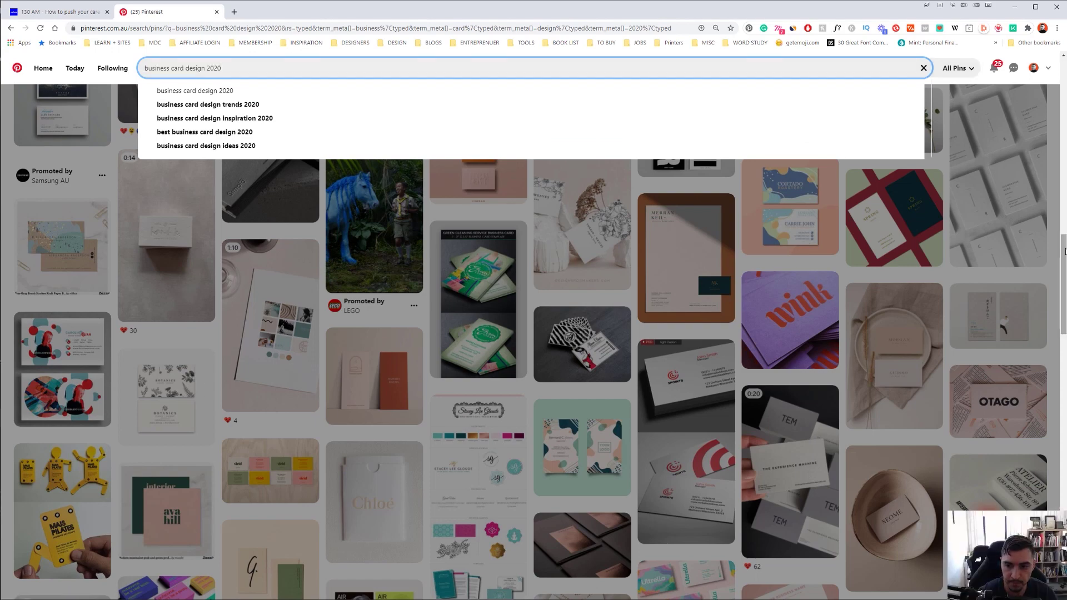
pyautogui.scroll(-4, 672, 270)
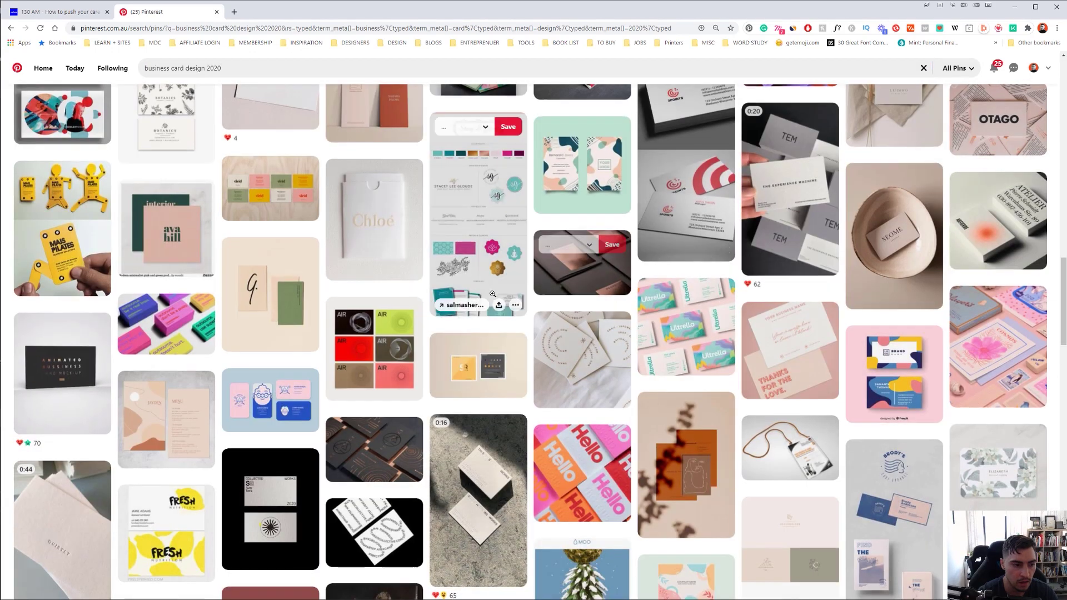
pyautogui.scroll(-3, 467, 234)
pyautogui.scroll(-6, 452, 297)
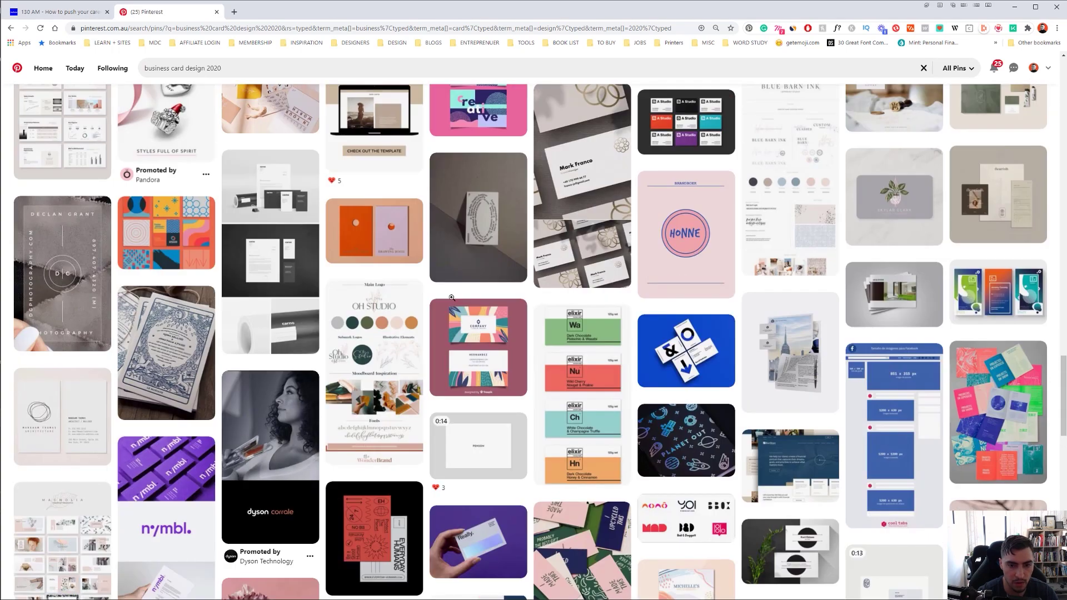
pyautogui.scroll(-3, 522, 254)
pyautogui.scroll(-4, 522, 254)
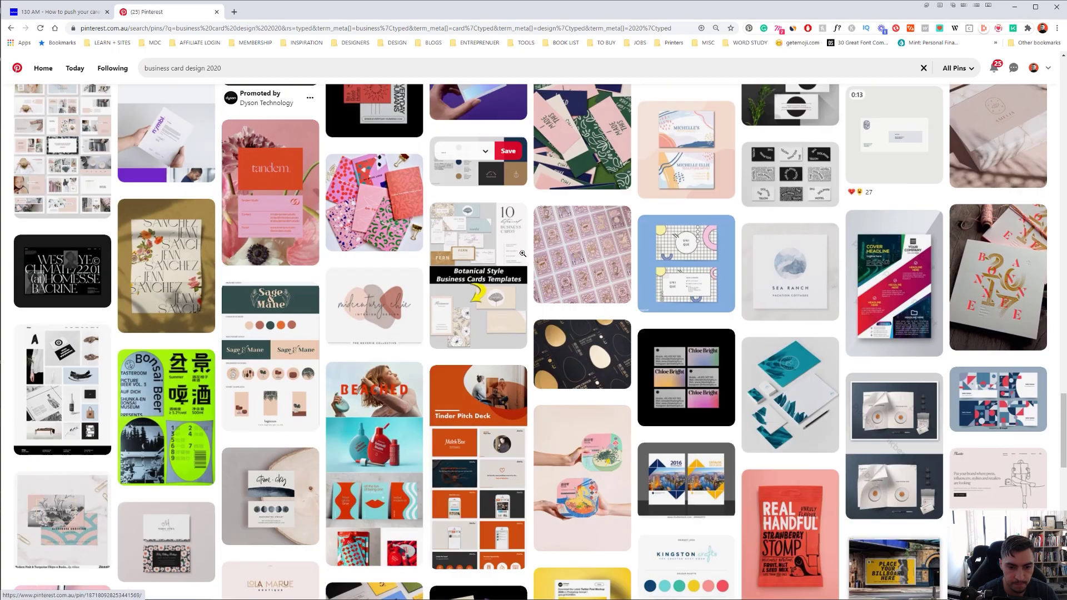
# Open the pin "Fun and colorful abstract patterns on business card" and save its image to Downloads as Businesscard.
pyautogui.click(567, 167)
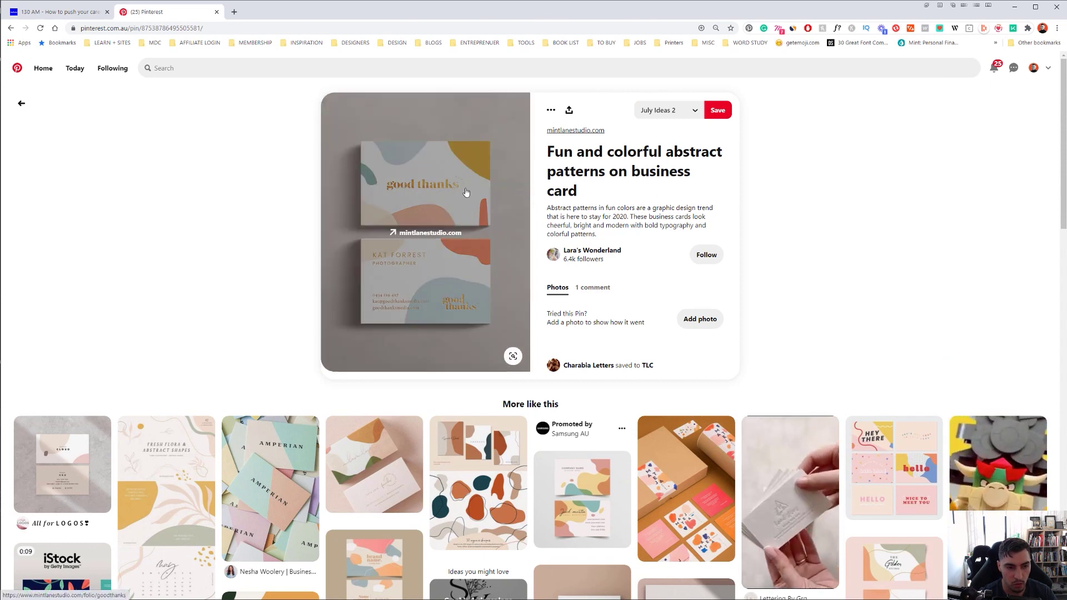
pyautogui.rightClick(457, 188)
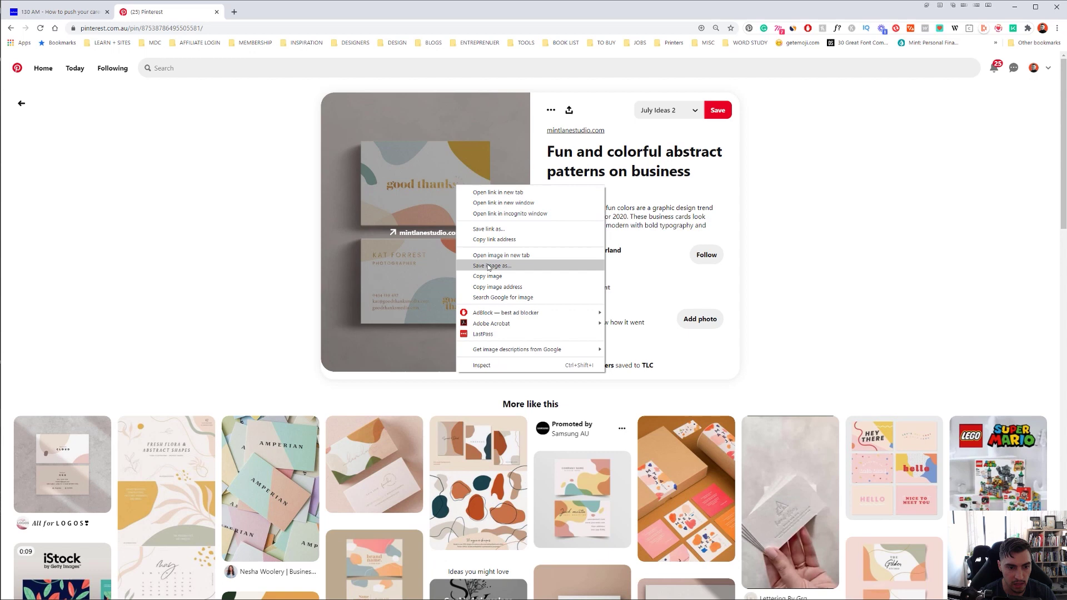
pyautogui.click(492, 265)
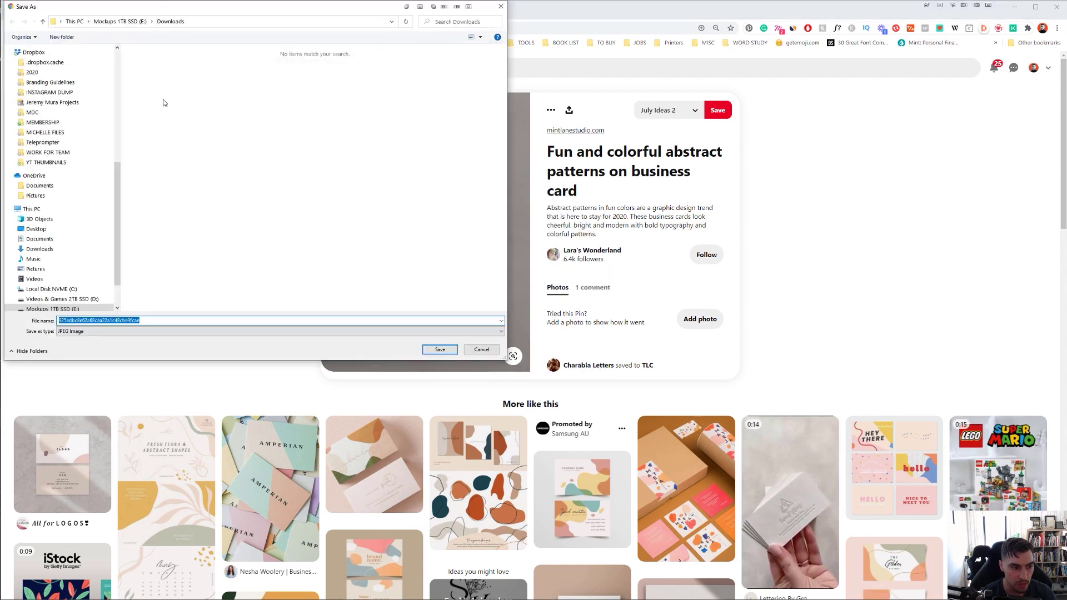
pyautogui.write('Businesscard')
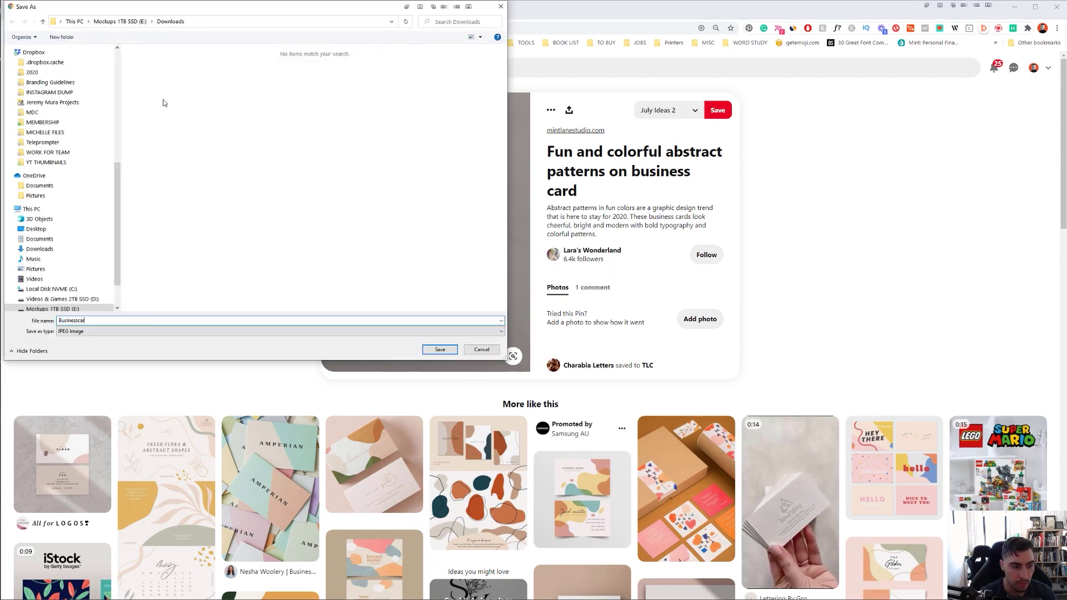
pyautogui.press('Return')
# Switch to Photoshop and open the saved Businesscard.jpg from the file explorer as a new document.
pyautogui.hotkey('alt', 'Tab')
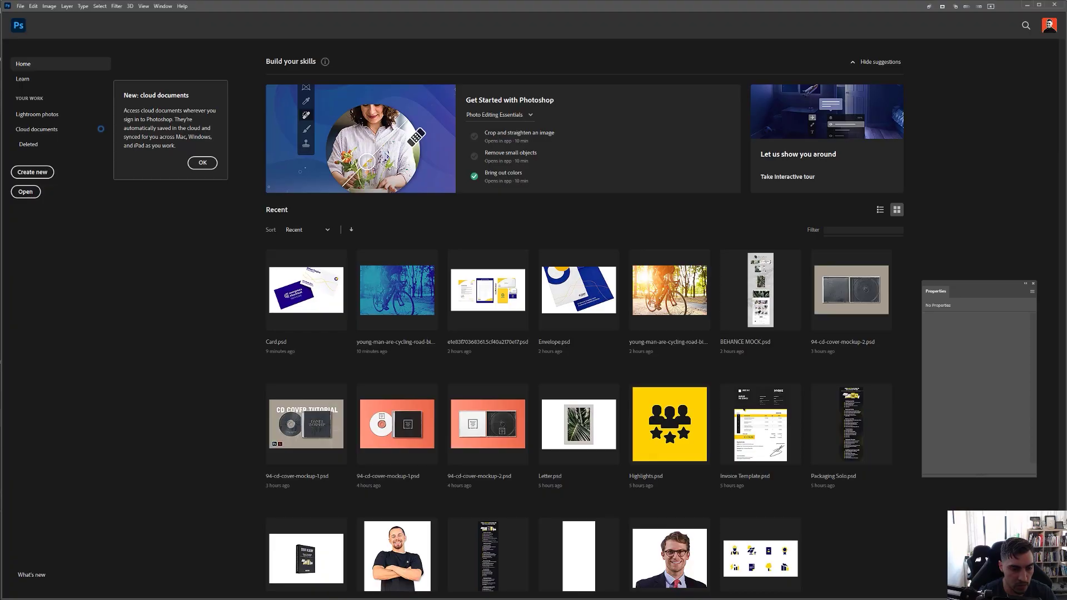
pyautogui.hotkey('alt', 'Tab')
pyautogui.press('super+e')
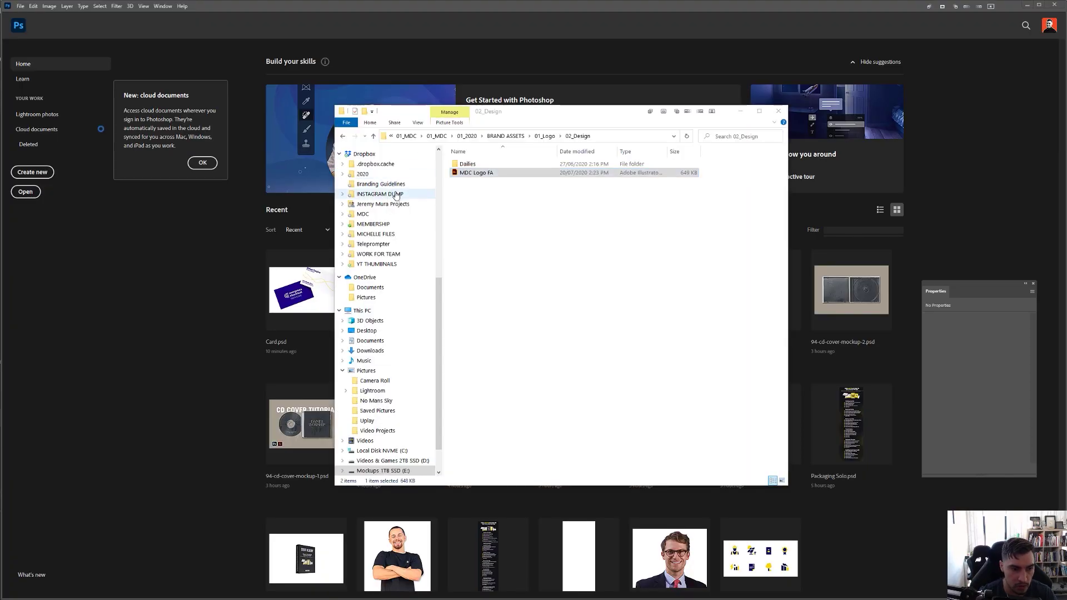
pyautogui.click(381, 178)
pyautogui.moveTo(495, 195); pyautogui.dragTo(123, 347)
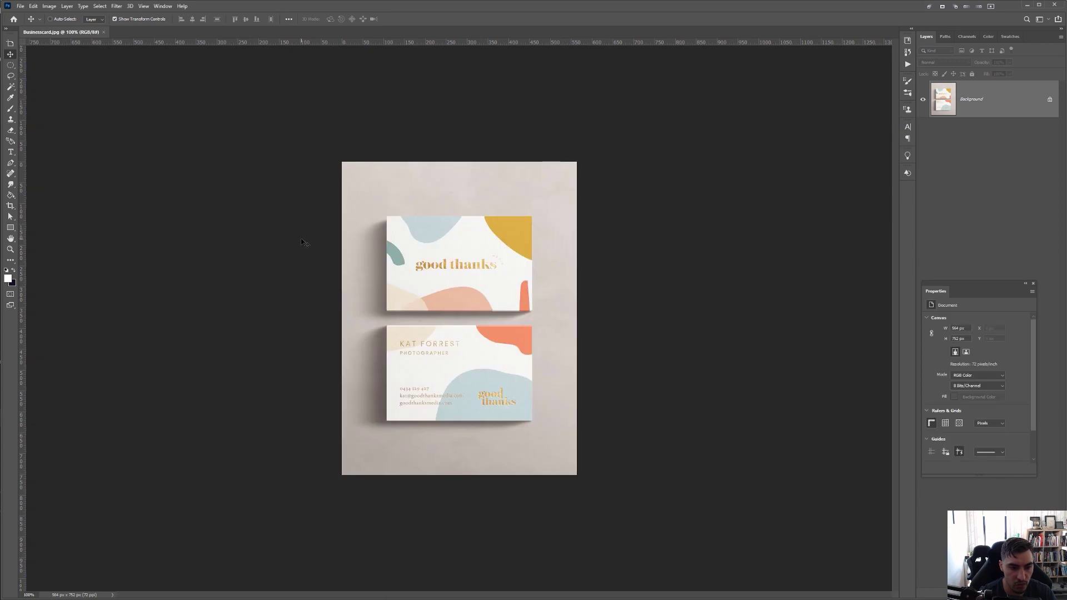
# Inspect the business card artwork up close and unlock the Background so it becomes a regular layer.
pyautogui.scroll(4, 402, 245)
pyautogui.scroll(5, 505, 203)
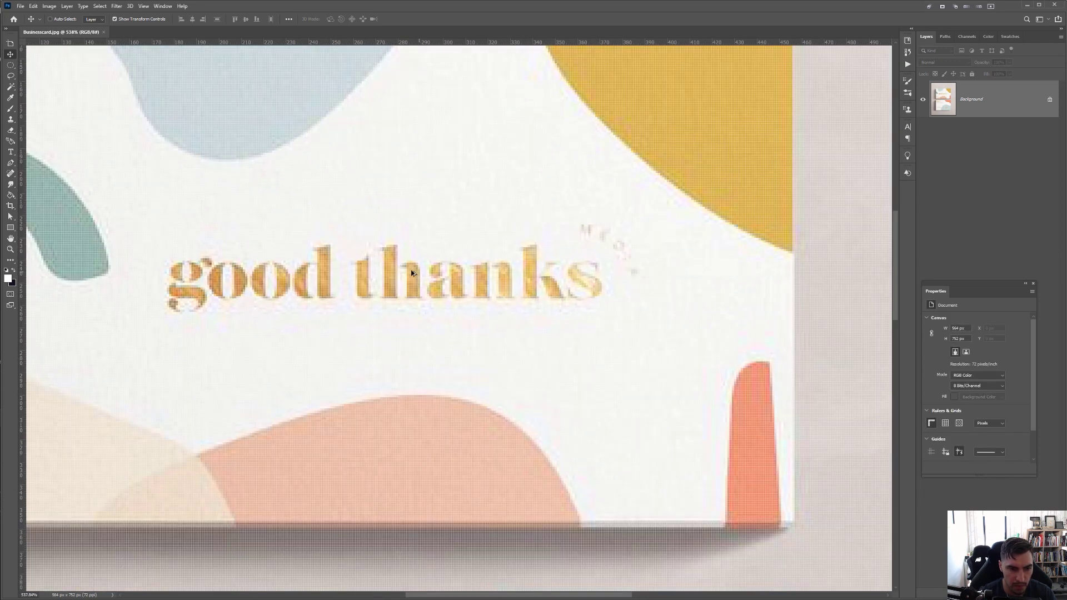
pyautogui.scroll(-7, 412, 281)
pyautogui.scroll(-1, 420, 278)
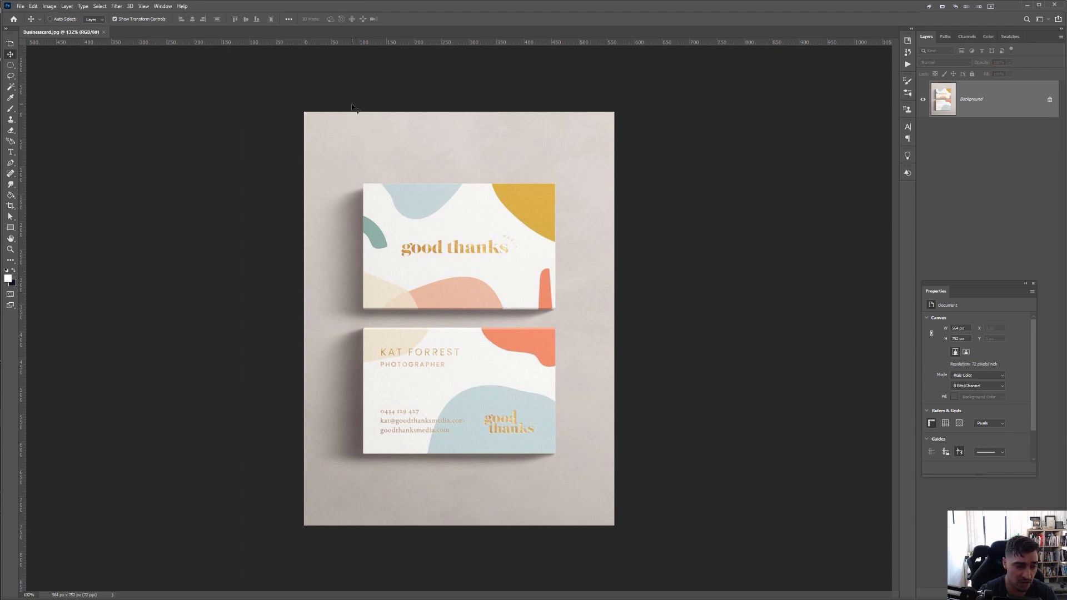
pyautogui.scroll(8, 264, 162)
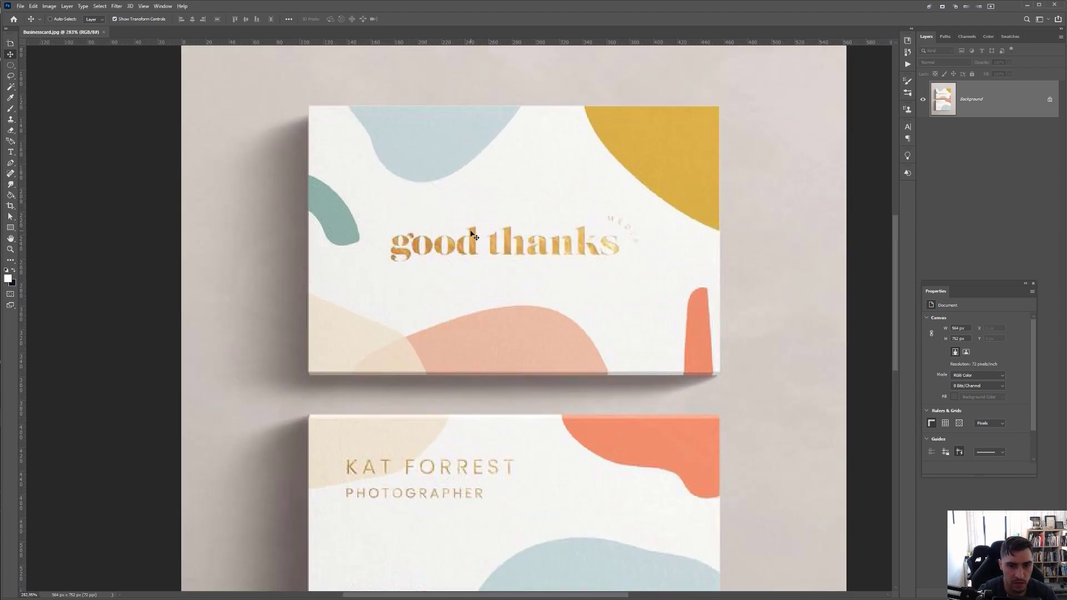
pyautogui.scroll(-3, 476, 236)
pyautogui.scroll(-1, 553, 232)
pyautogui.click(1049, 100)
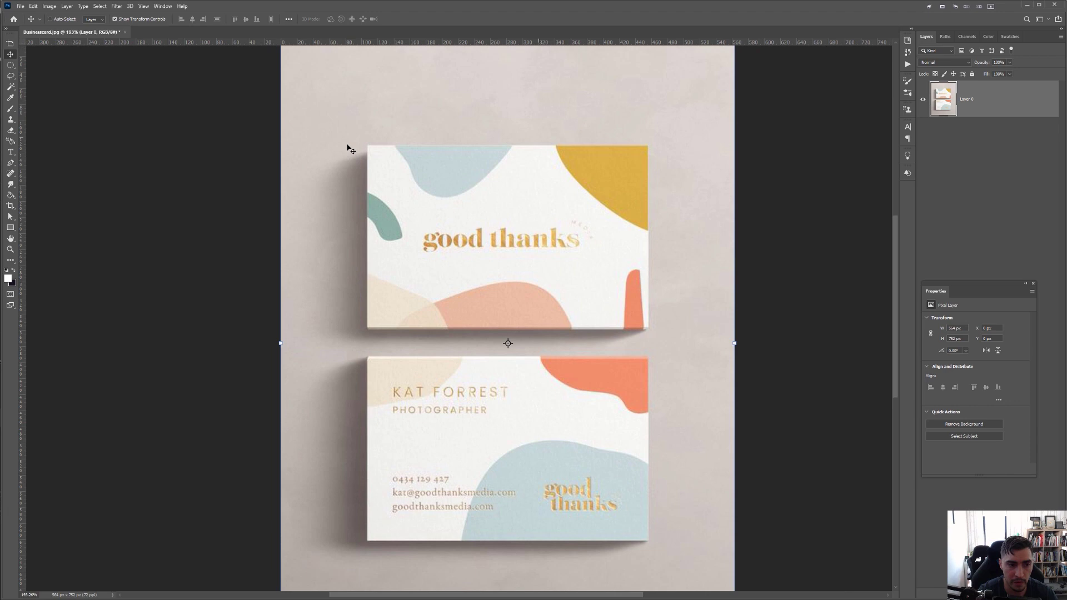
# Choose the Clone Stamp Tool and sample a clean white area above the "good thanks" lettering on the upper card.
pyautogui.click(11, 120)
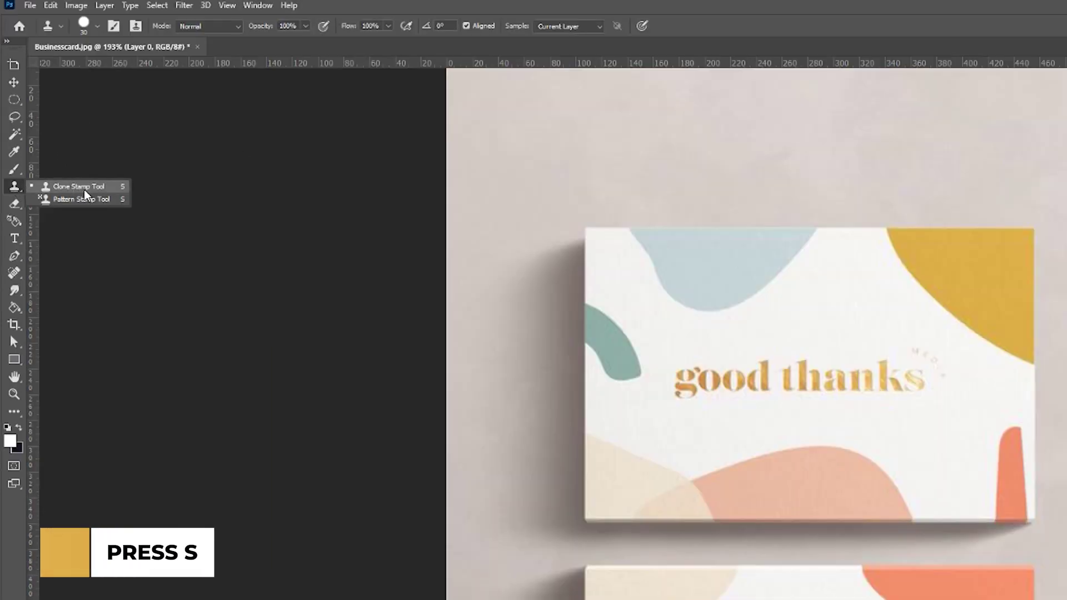
pyautogui.click(85, 190)
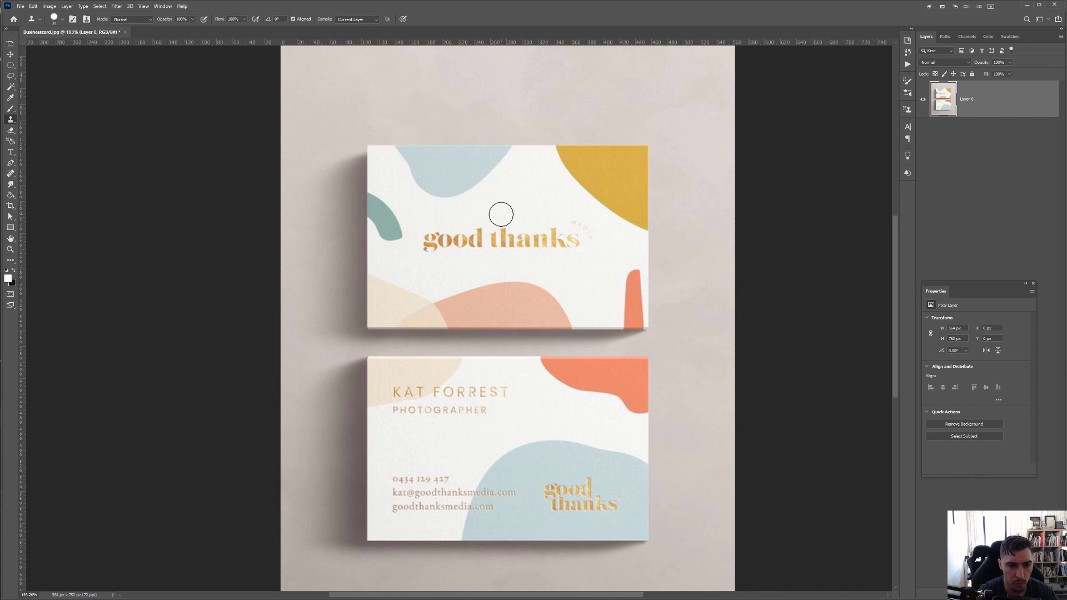
pyautogui.scroll(3, 823, 347)
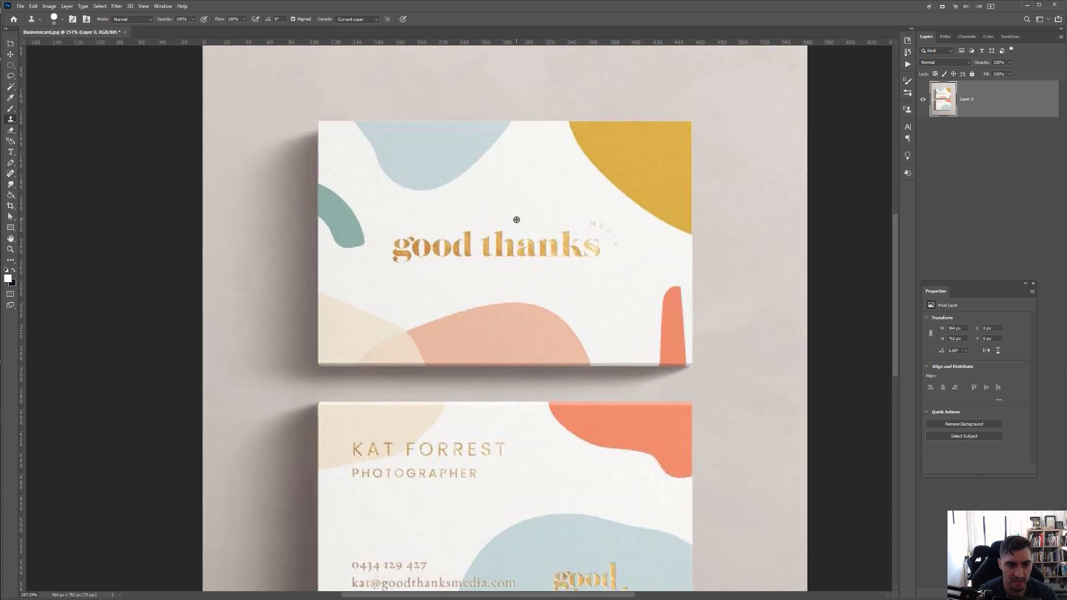
pyautogui.scroll(1, 516, 219)
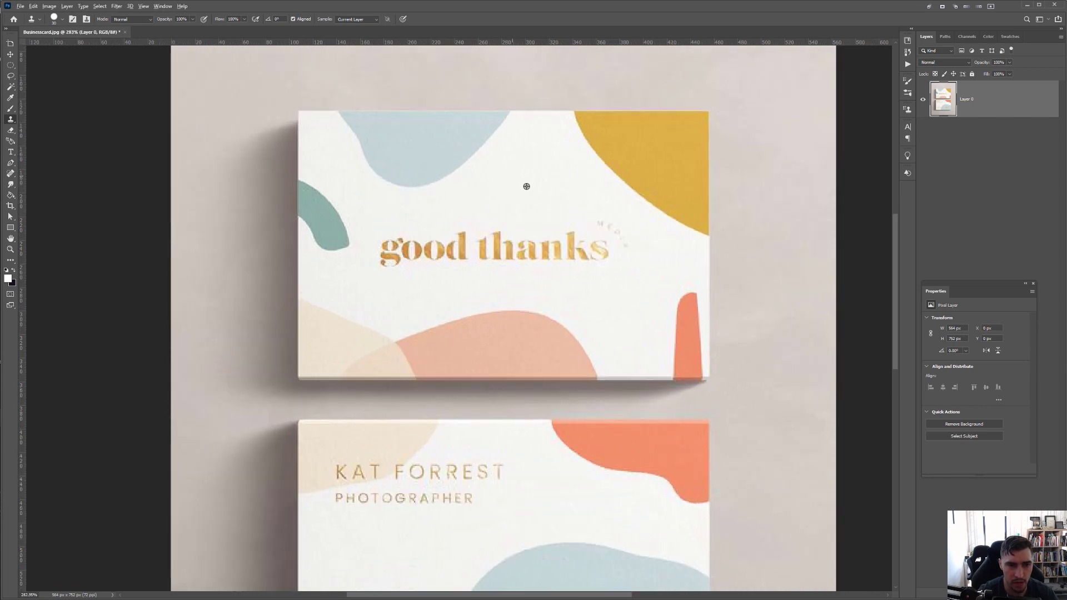
pyautogui.scroll(1, 578, 159)
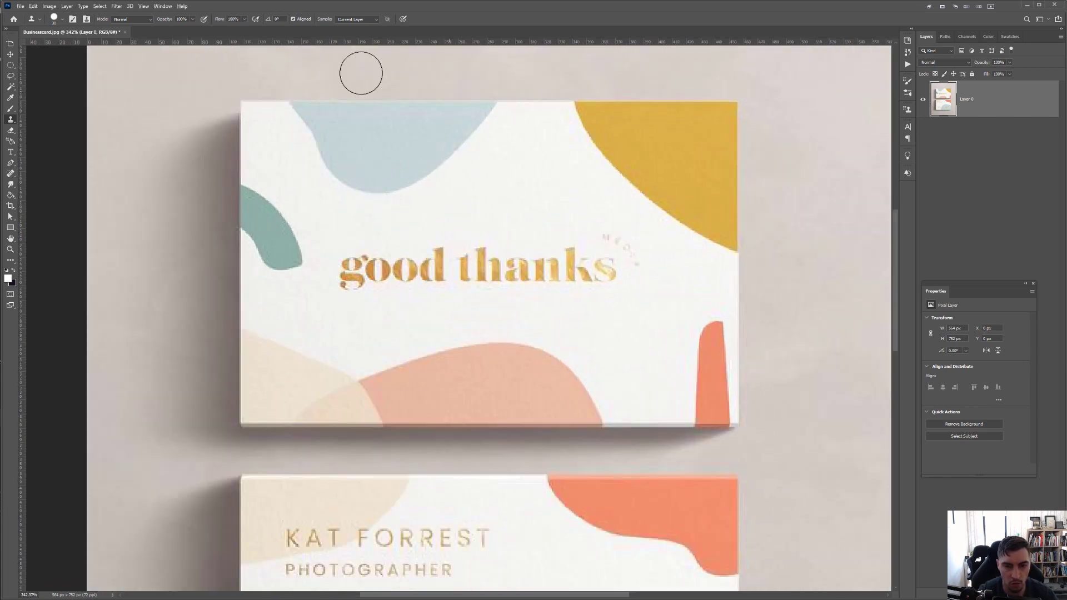
pyautogui.scroll(-2, 407, 199)
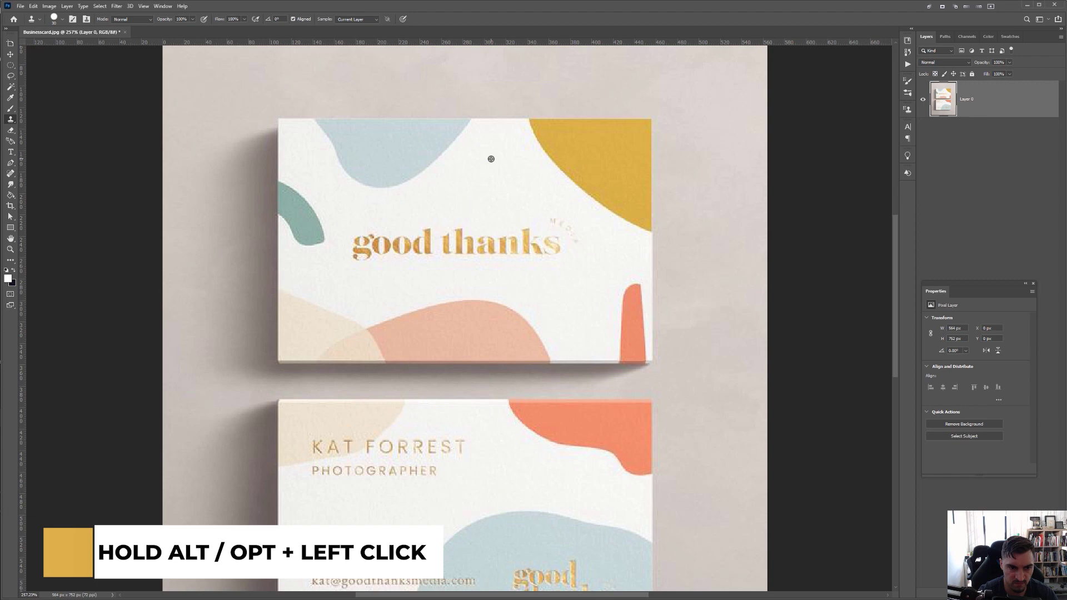
pyautogui.scroll(2, 462, 191)
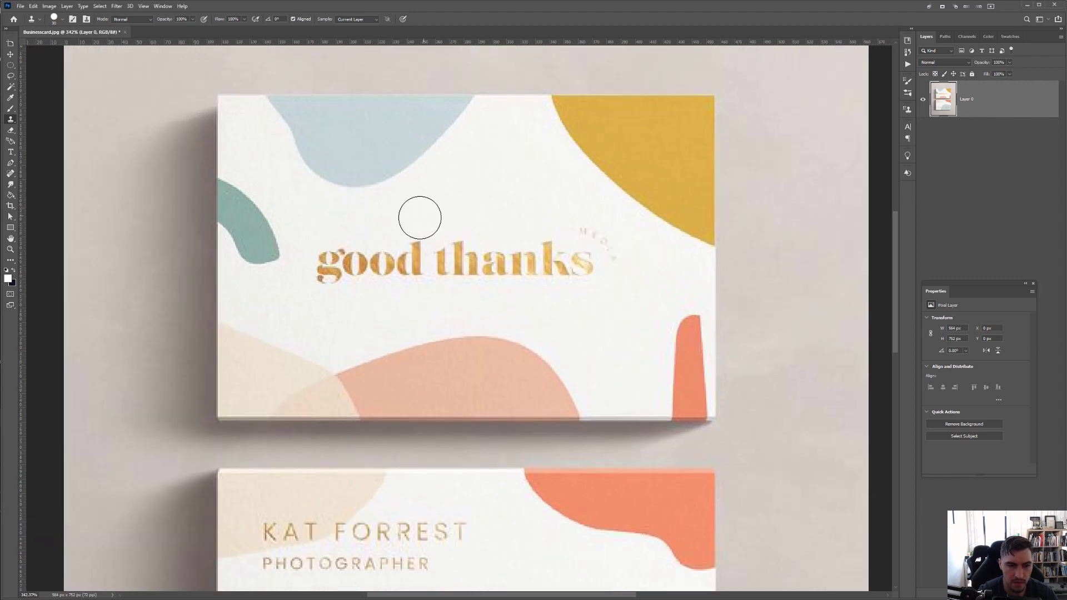
# Try cloning clean card texture over parts of the "good" lettering and the blue shape, and undo the strokes.
pyautogui.moveTo(352, 248); pyautogui.dragTo(336, 271)
pyautogui.moveTo(332, 187); pyautogui.dragTo(374, 195)
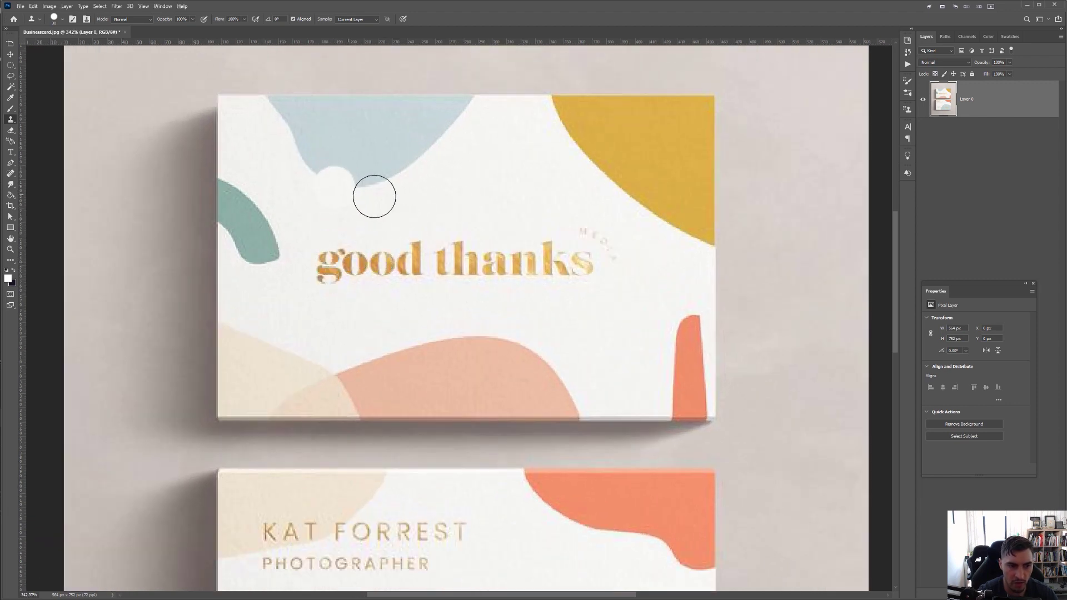
pyautogui.hotkey('ctrl', 'z')
pyautogui.hotkey('ctrl', 'z')
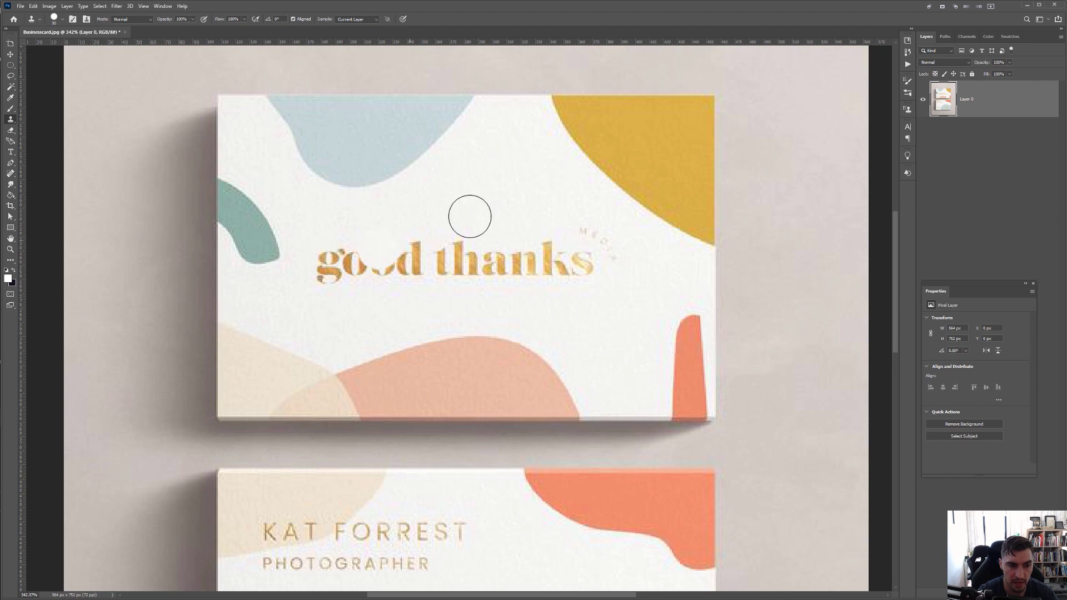
pyautogui.scroll(1, 489, 161)
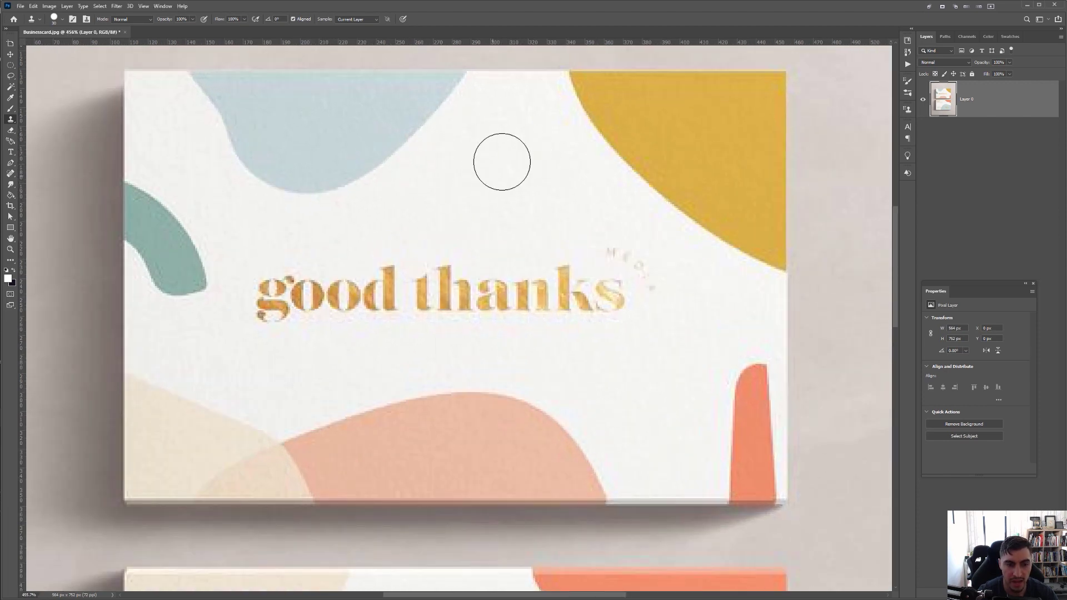
pyautogui.moveTo(280, 298); pyautogui.dragTo(257, 298)
pyautogui.hotkey('ctrl', 'z')
# Clone white card texture over the "goo" letters on the upper card, resampling a clean source just above the lettering.
pyautogui.click(259, 300)
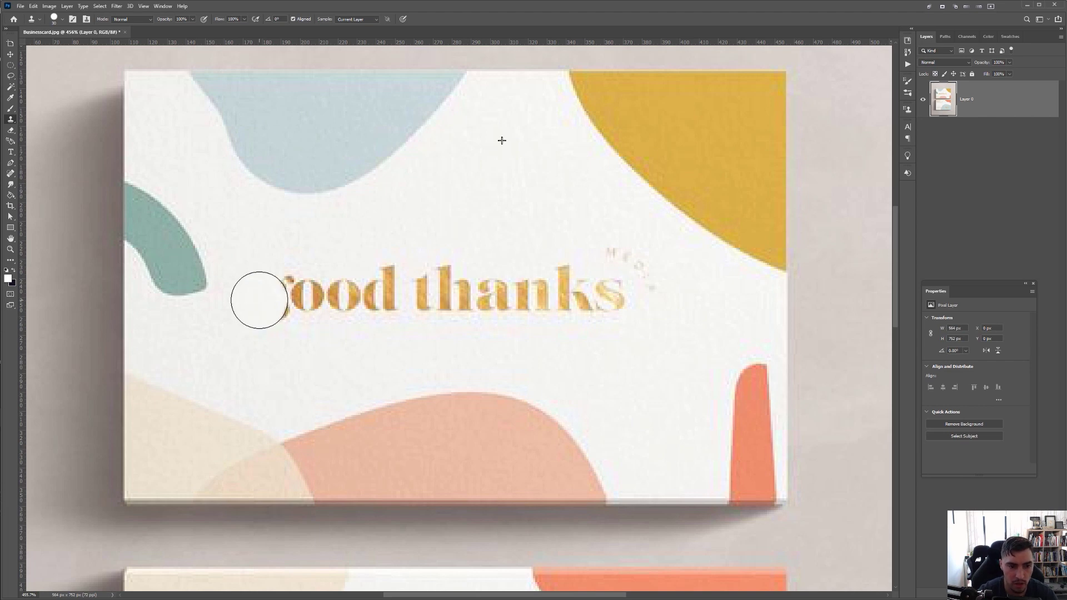
pyautogui.moveTo(261, 299); pyautogui.dragTo(293, 297)
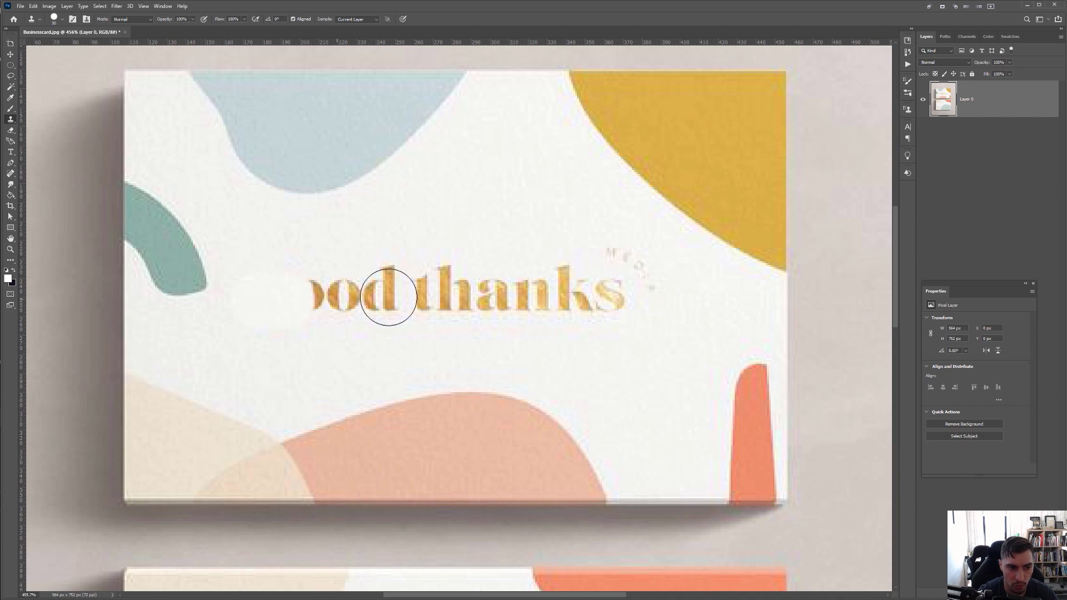
pyautogui.keyDown('alt'); pyautogui.click(337, 242); pyautogui.keyUp('alt')
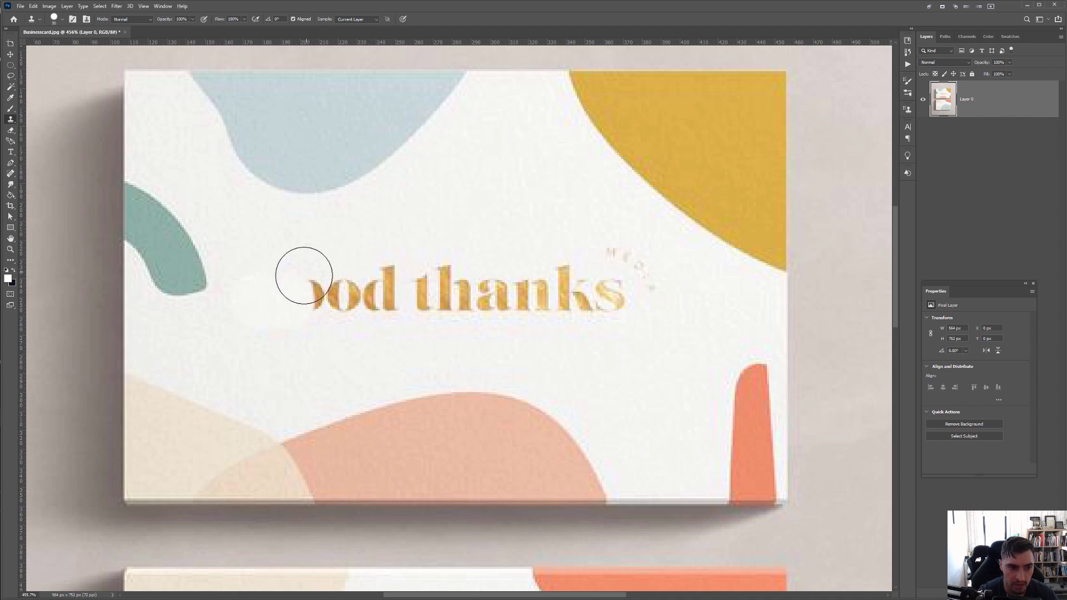
pyautogui.moveTo(304, 278)
pyautogui.mouseDown()
pyautogui.moveTo(317, 291)
pyautogui.moveTo(354, 274)
pyautogui.mouseUp()
pyautogui.scroll(2, 391, 225)
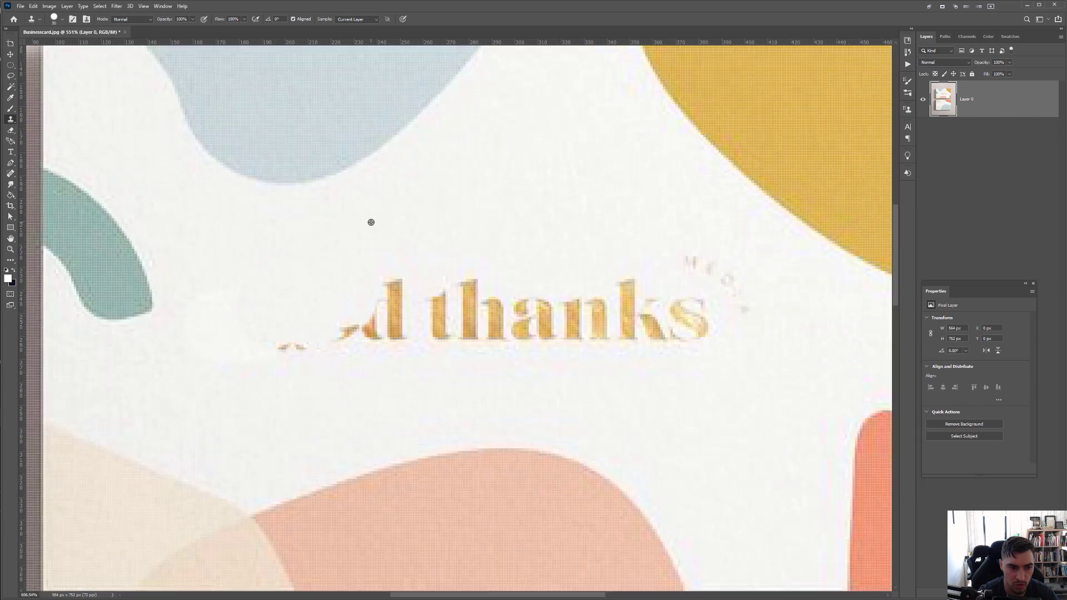
# Try cloning over the remaining "thanks" lettering in one long stroke, and undo it.
pyautogui.moveTo(216, 332)
pyautogui.mouseDown()
pyautogui.moveTo(244, 352)
pyautogui.moveTo(205, 389)
pyautogui.moveTo(338, 344)
pyautogui.moveTo(390, 349)
pyautogui.moveTo(477, 333)
pyautogui.moveTo(477, 324)
pyautogui.moveTo(761, 319)
pyautogui.mouseUp()
pyautogui.keyDown('alt'); pyautogui.click(464, 169); pyautogui.keyUp('alt')
pyautogui.scroll(-2, 686, 333)
pyautogui.moveTo(724, 218); pyautogui.dragTo(536, 223)
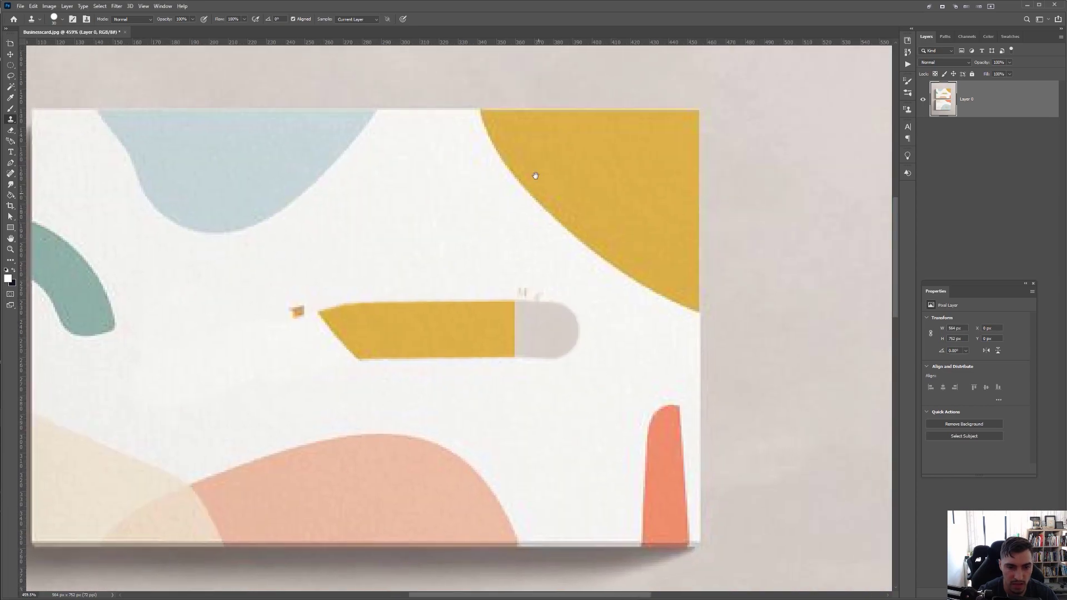
pyautogui.click(541, 236)
pyautogui.hotkey('ctrl', 'z')
pyautogui.hotkey('ctrl', 'z')
pyautogui.scroll(2, 162, 292)
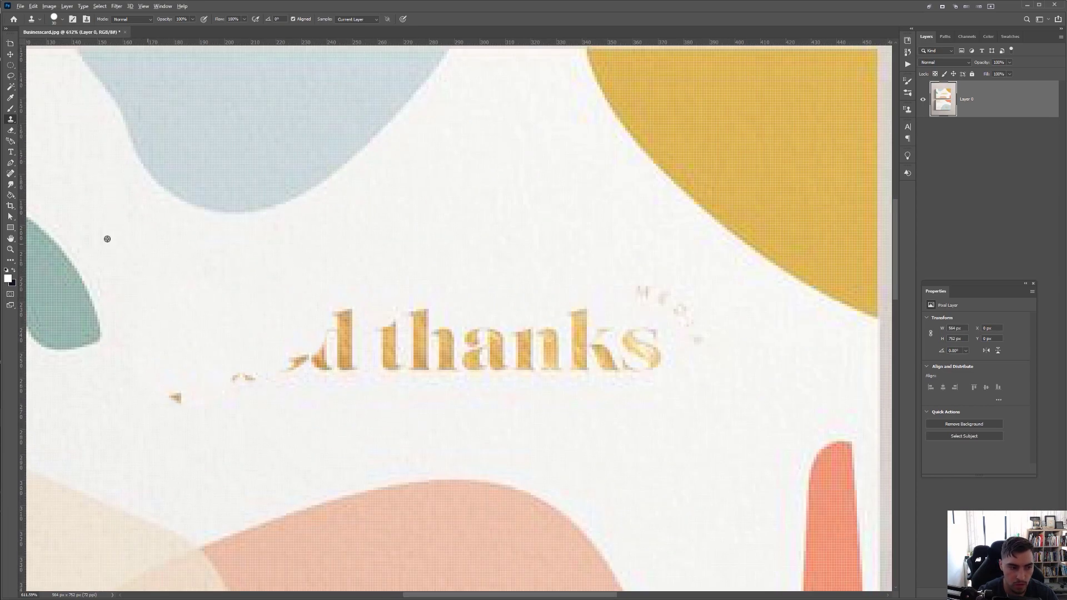
# Clone clean white card texture over the "d than" letters on the upper card, resampling a clean source between strokes.
pyautogui.keyDown('alt'); pyautogui.click(141, 258); pyautogui.keyUp('alt')
pyautogui.moveTo(181, 381)
pyautogui.mouseDown()
pyautogui.moveTo(283, 362)
pyautogui.moveTo(350, 281)
pyautogui.moveTo(333, 320)
pyautogui.mouseUp()
pyautogui.moveTo(256, 323)
pyautogui.mouseDown()
pyautogui.moveTo(353, 345)
pyautogui.moveTo(393, 277)
pyautogui.moveTo(416, 263)
pyautogui.moveTo(351, 352)
pyautogui.moveTo(404, 347)
pyautogui.mouseUp()
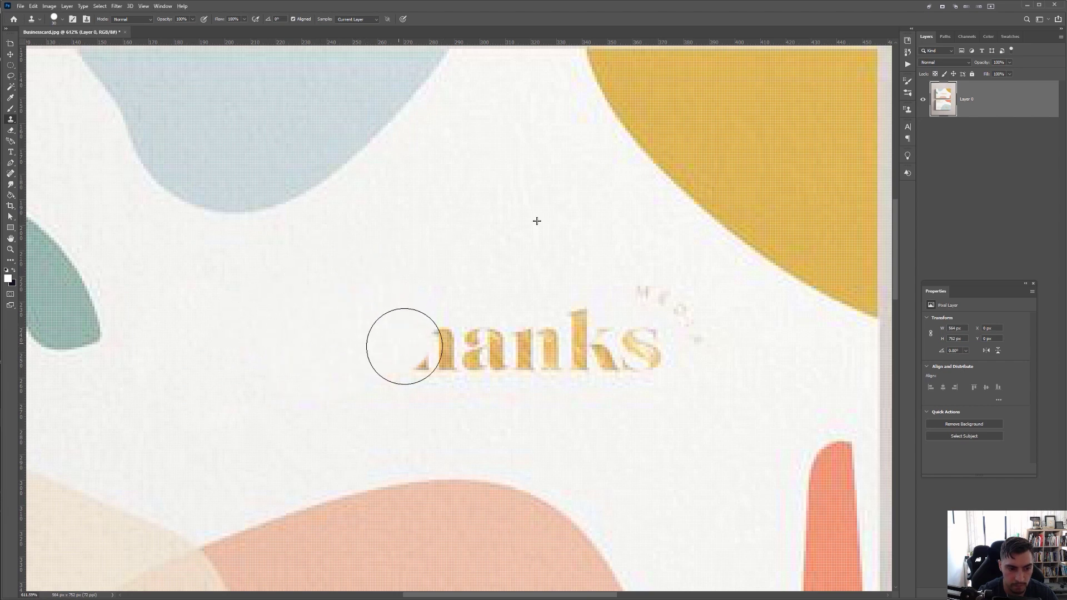
pyautogui.keyDown('alt'); pyautogui.click(155, 422); pyautogui.keyUp('alt')
pyautogui.moveTo(312, 351); pyautogui.dragTo(529, 351)
pyautogui.moveTo(473, 372); pyautogui.dragTo(304, 359)
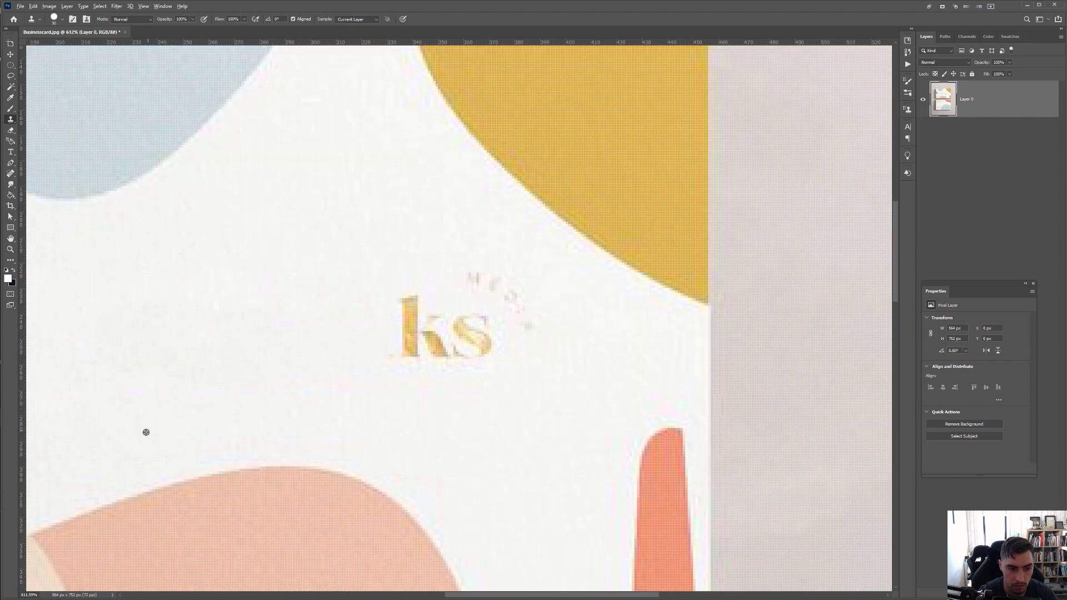
# Clone white card texture over the remaining "ks" letters and the small curved lettering beside them on the upper card.
pyautogui.keyDown('alt'); pyautogui.click(145, 433); pyautogui.keyUp('alt')
pyautogui.moveTo(352, 316)
pyautogui.mouseDown()
pyautogui.moveTo(411, 348)
pyautogui.moveTo(496, 346)
pyautogui.mouseUp()
pyautogui.keyDown('alt'); pyautogui.click(424, 232); pyautogui.keyUp('alt')
pyautogui.moveTo(484, 278); pyautogui.dragTo(495, 328)
pyautogui.scroll(-3, 261, 280)
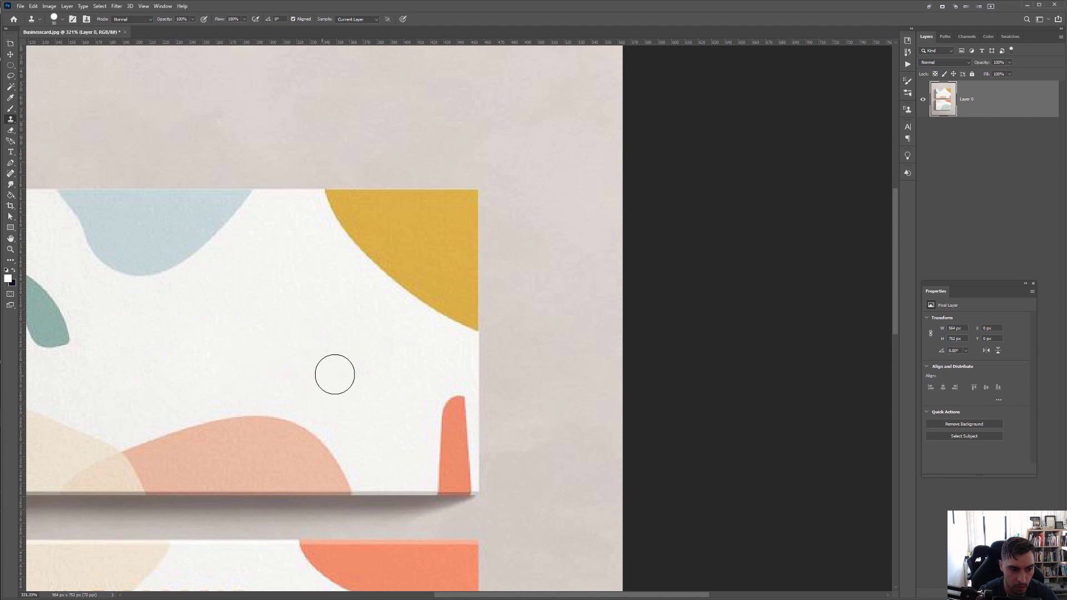
pyautogui.scroll(-4, 334, 374)
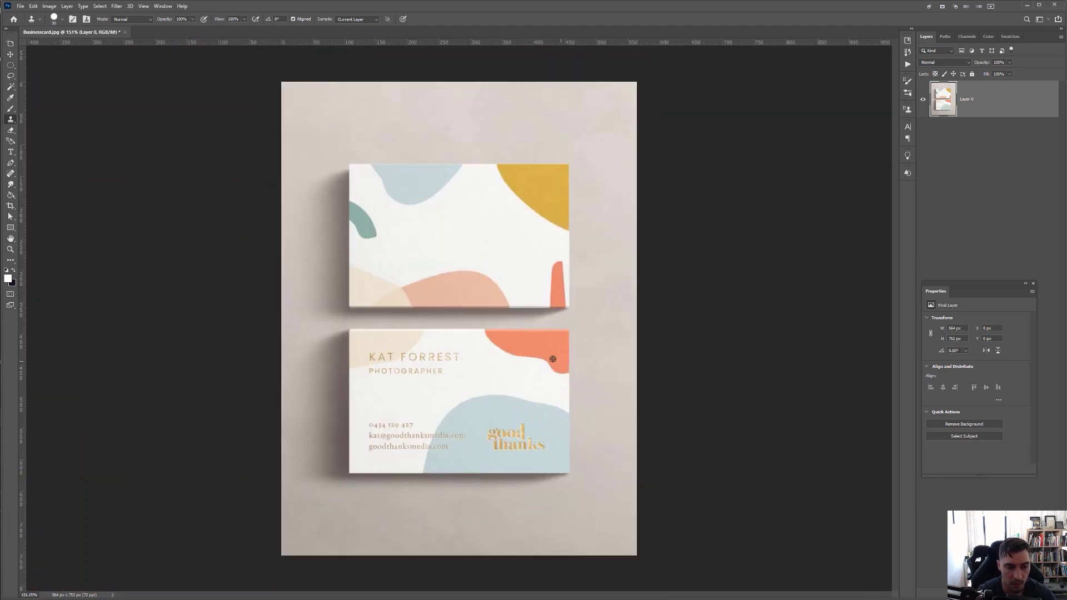
pyautogui.scroll(3, 441, 173)
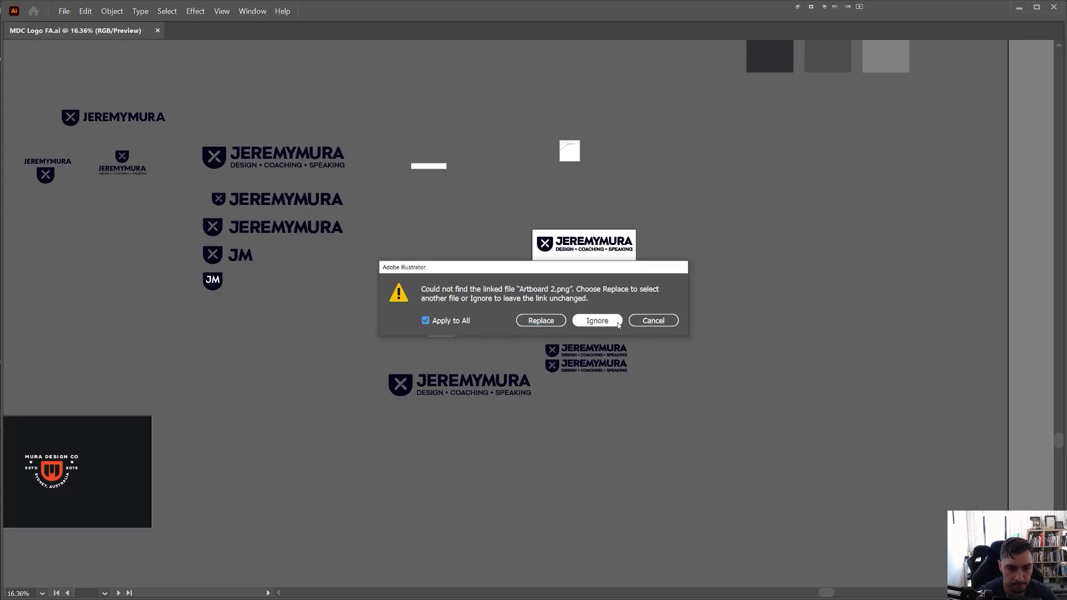
# Switch to Illustrator, ignore all missing linked files in MDC Logo FA.ai, and copy the dark shield logo with its tagline.
pyautogui.click(592, 324)
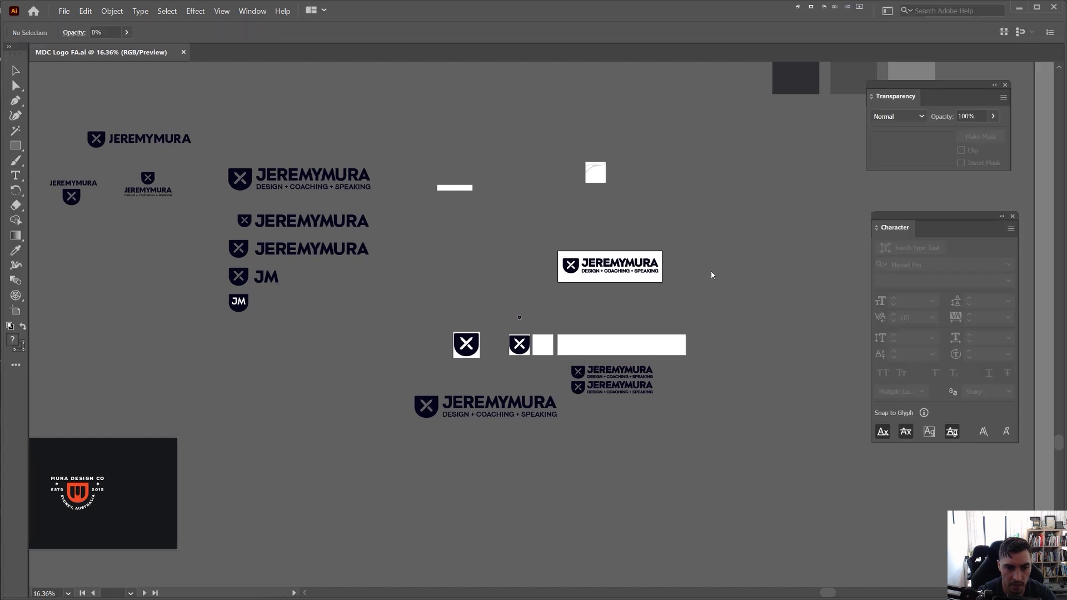
pyautogui.scroll(2, 669, 252)
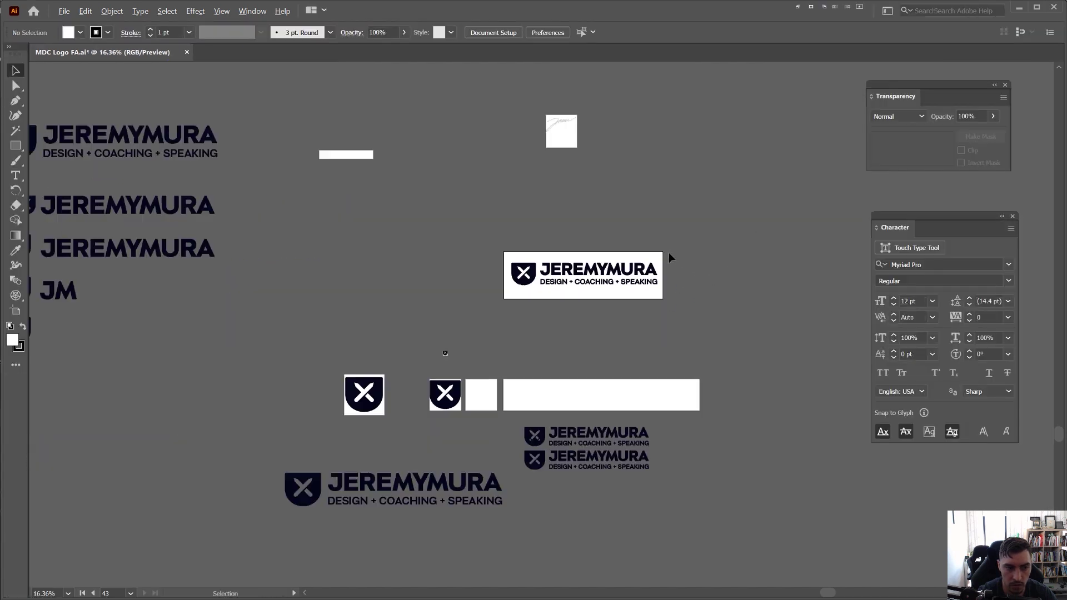
pyautogui.click(437, 307)
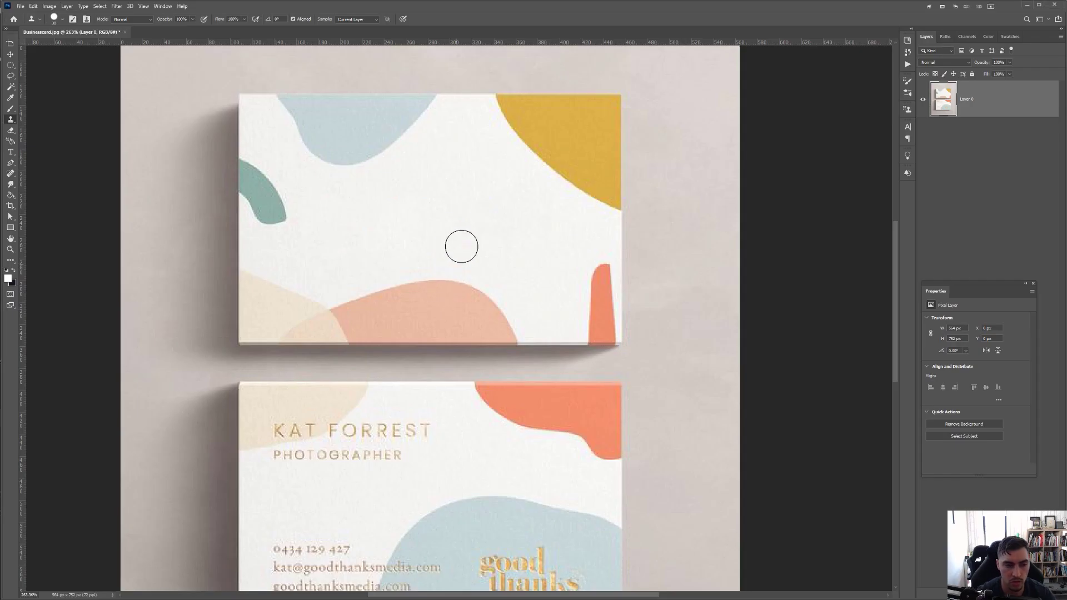
# Back in Photoshop, paste the logo as a Smart Object, scale it down and place it in the middle of the upper card.
pyautogui.hotkey('ctrl', 'v')
pyautogui.click(478, 322)
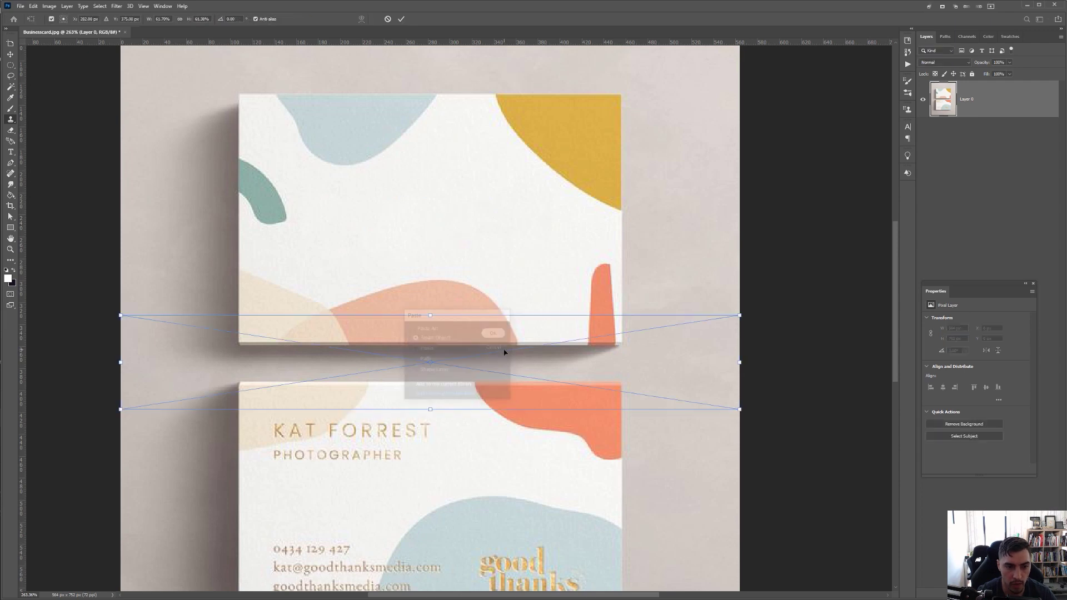
pyautogui.moveTo(426, 315); pyautogui.dragTo(431, 370)
pyautogui.moveTo(453, 396)
pyautogui.mouseDown()
pyautogui.moveTo(457, 231)
pyautogui.moveTo(433, 208)
pyautogui.mouseUp()
pyautogui.press('Return')
pyautogui.scroll(-3, 662, 309)
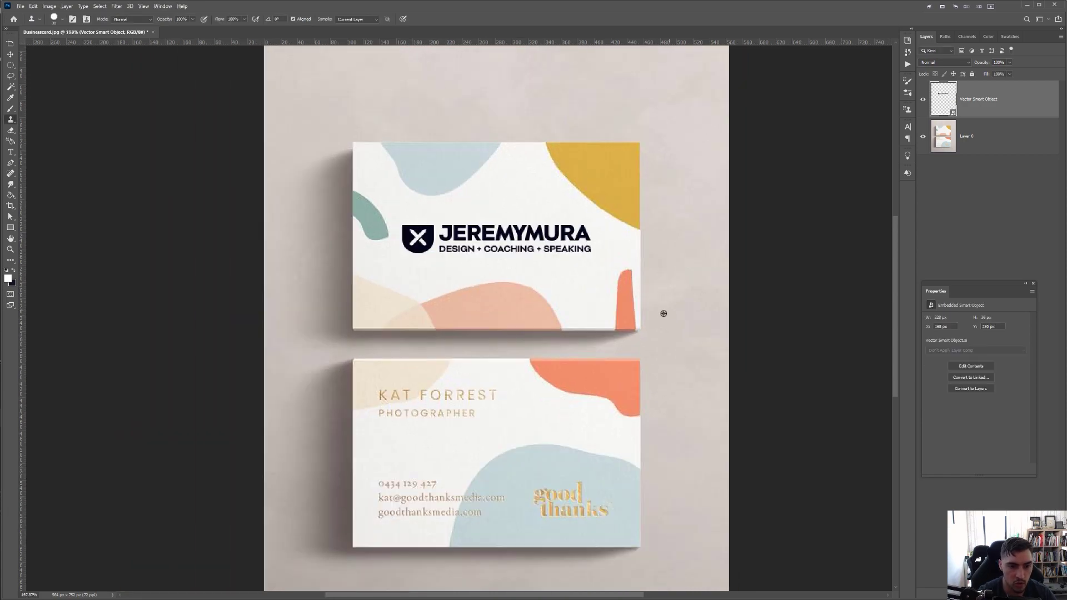
pyautogui.scroll(-2, 663, 313)
# In the logo layer's Blending Options, split the Blend If white slider of the underlying layer to 247/255 and apply it.
pyautogui.scroll(12, 473, 247)
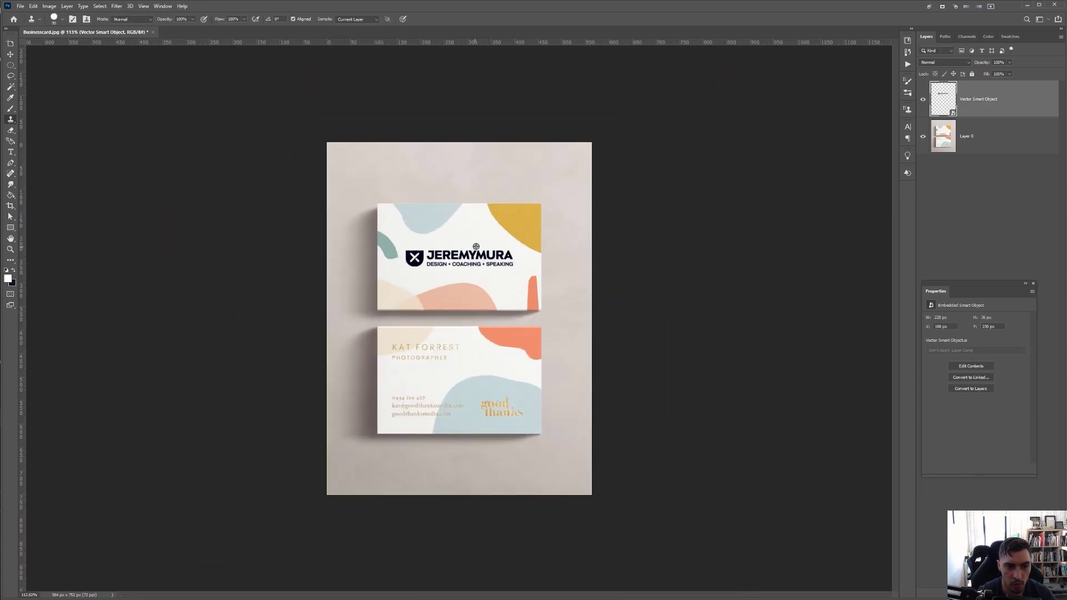
pyautogui.scroll(-9, 439, 243)
pyautogui.moveTo(377, 196); pyautogui.dragTo(391, 226)
pyautogui.scroll(3, 391, 227)
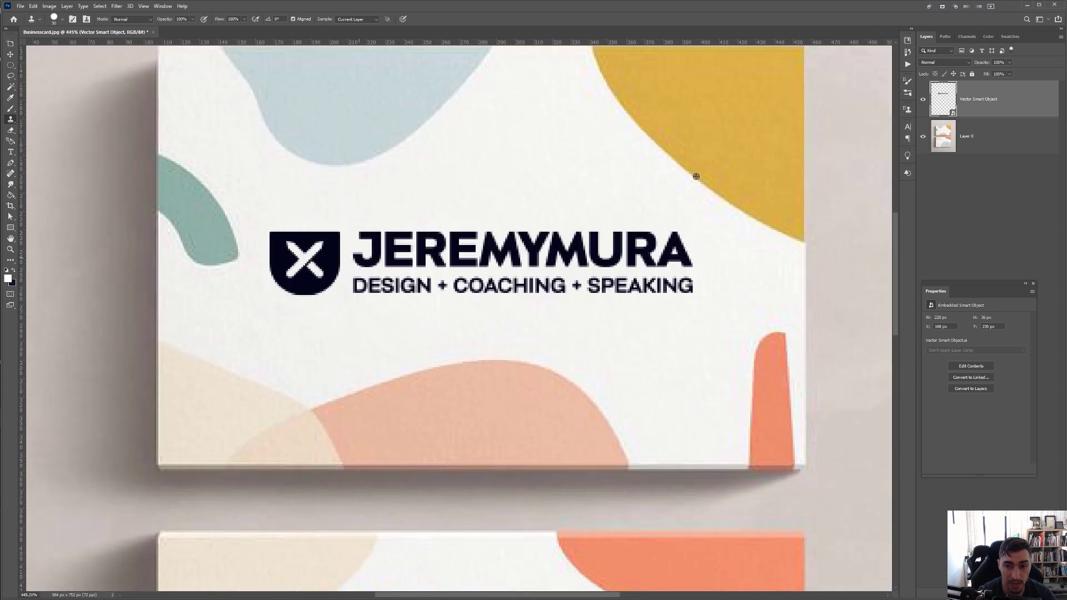
pyautogui.doubleClick(1022, 107)
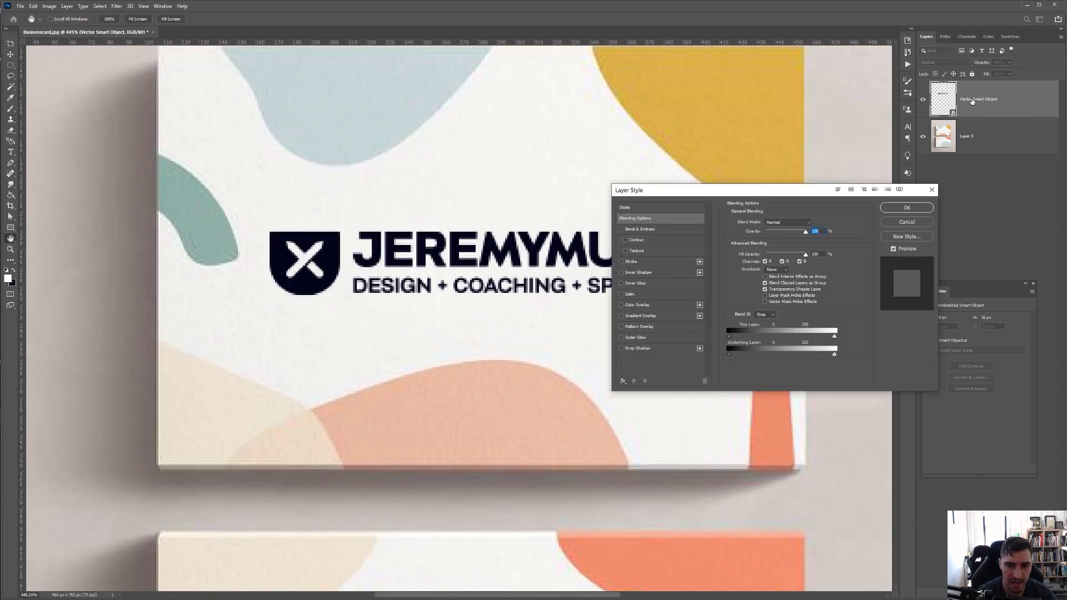
pyautogui.moveTo(744, 189); pyautogui.dragTo(730, 192)
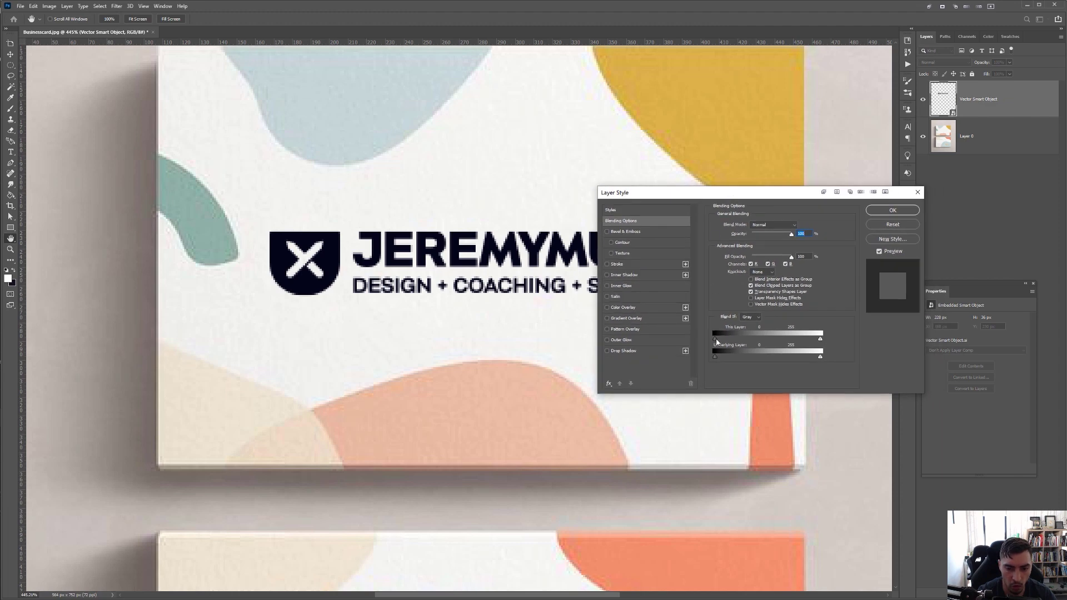
pyautogui.moveTo(717, 342)
pyautogui.mouseDown()
pyautogui.moveTo(729, 343)
pyautogui.moveTo(716, 342)
pyautogui.mouseUp()
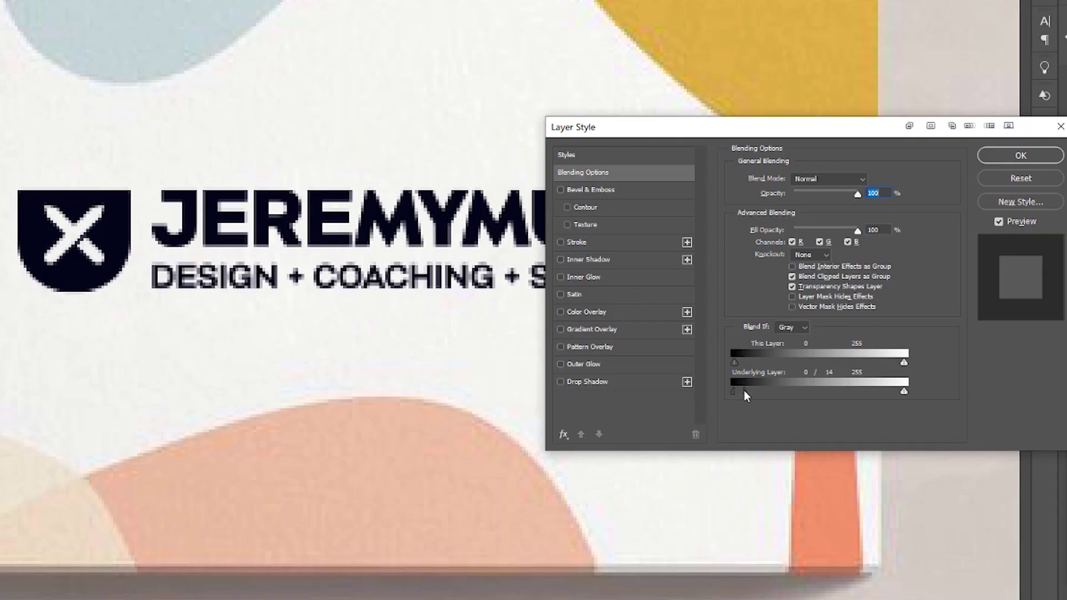
pyautogui.moveTo(745, 390)
pyautogui.mouseDown()
pyautogui.moveTo(805, 392)
pyautogui.moveTo(758, 391)
pyautogui.mouseUp()
pyautogui.moveTo(902, 393)
pyautogui.mouseDown()
pyautogui.moveTo(880, 394)
pyautogui.moveTo(908, 390)
pyautogui.moveTo(886, 392)
pyautogui.moveTo(899, 392)
pyautogui.mouseUp()
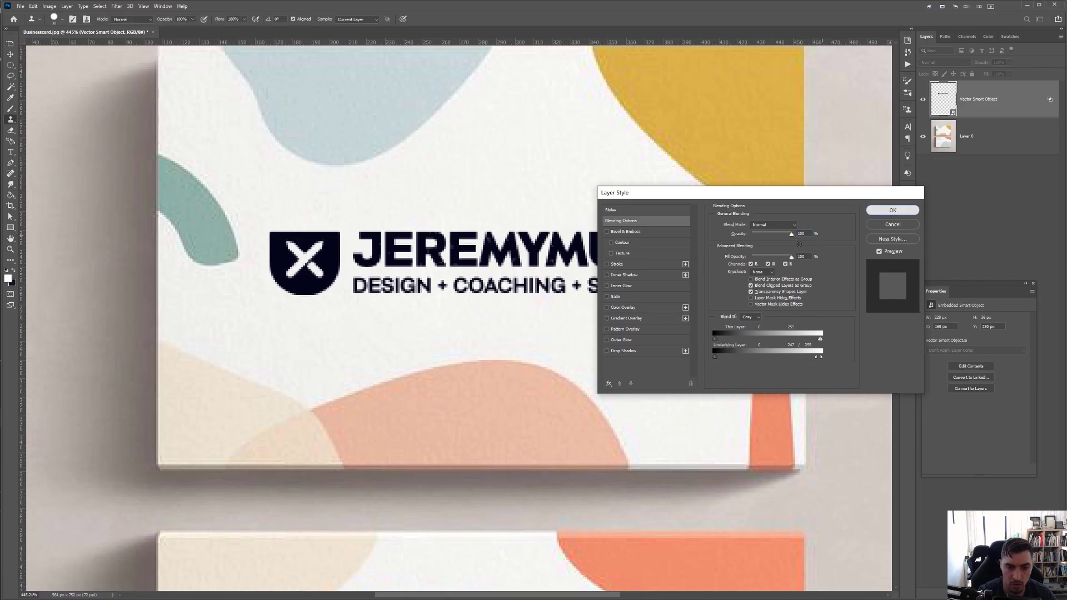
pyautogui.click(1020, 156)
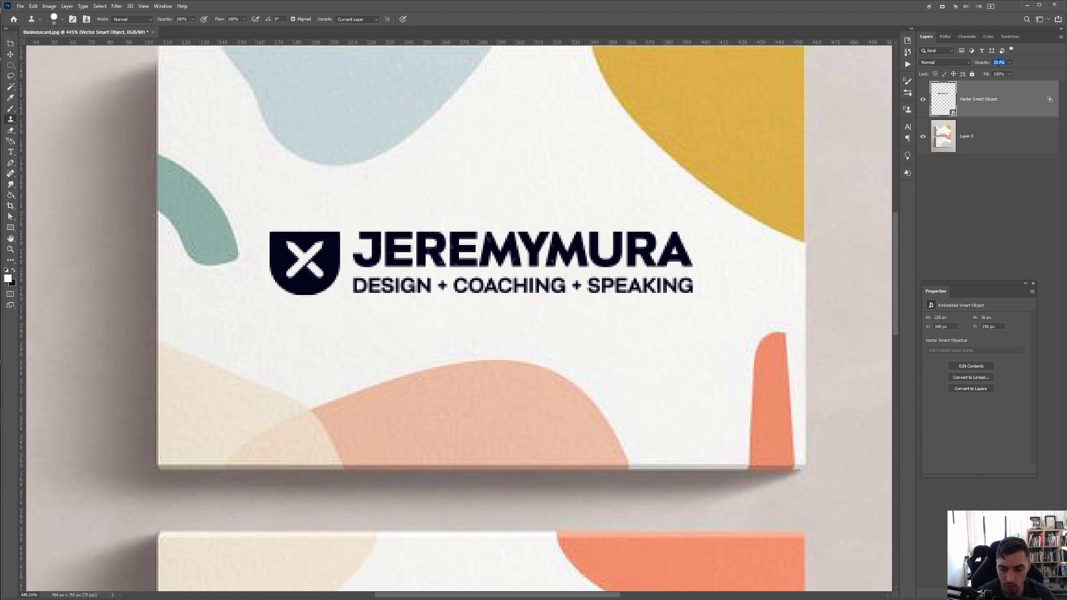
# Set the logo layer's opacity to 90%.
pyautogui.write('90')
pyautogui.press('Return')
pyautogui.scroll(-10, 711, 139)
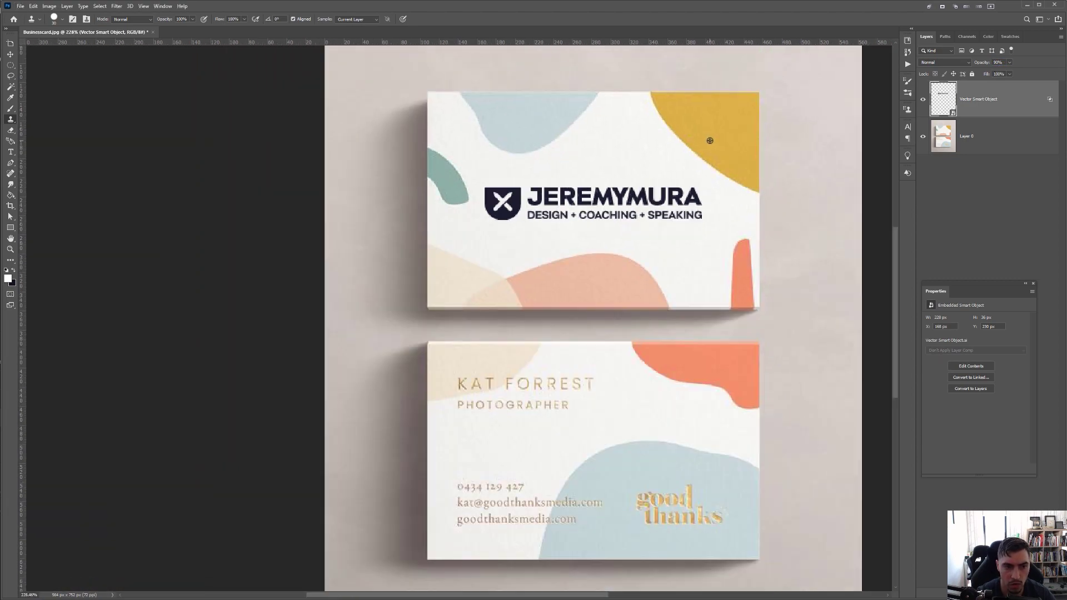
pyautogui.scroll(9, 486, 162)
pyautogui.scroll(-2, 486, 174)
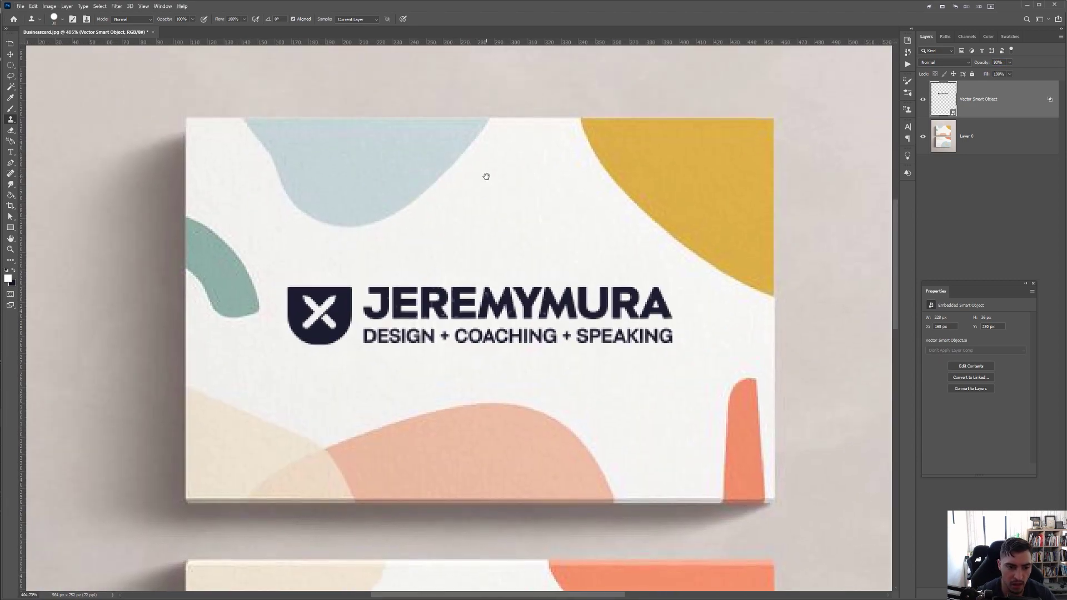
# Scale the logo down slightly with Free Transform to about 224 px wide, keeping it centred on the upper card.
pyautogui.press('v')
pyautogui.hotkey('ctrl', 't')
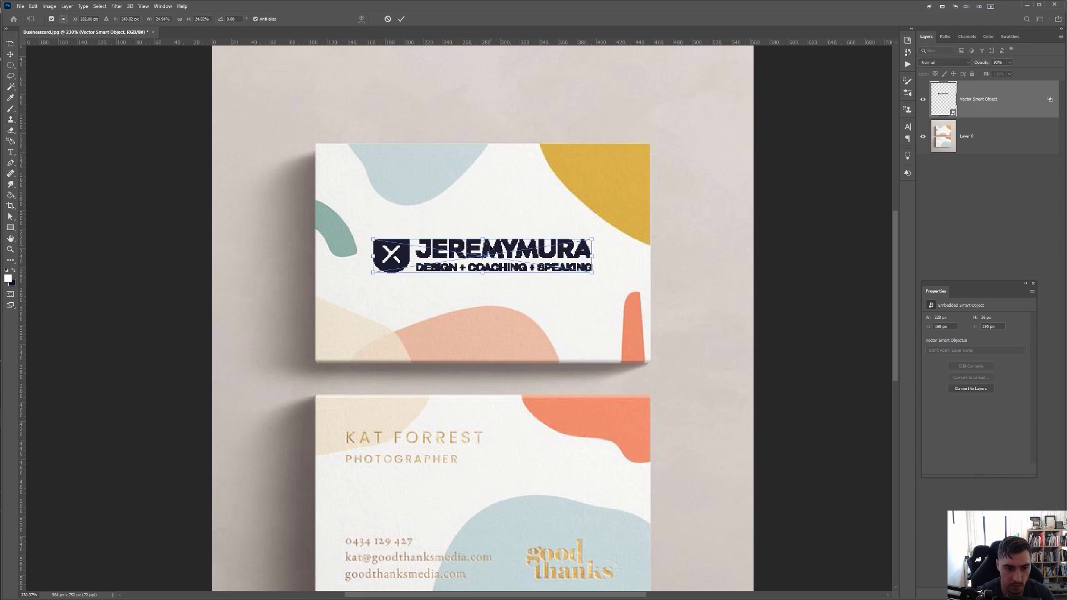
pyautogui.moveTo(484, 241); pyautogui.dragTo(484, 243)
pyautogui.press('Return')
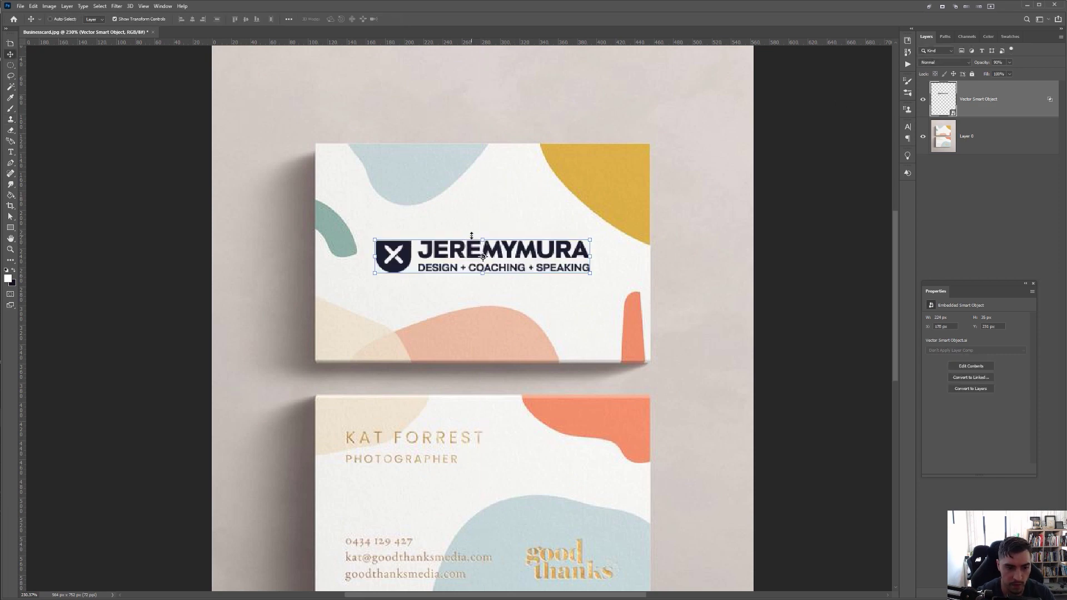
# Add a Bevel & Emboss effect to the logo layer with a depth of 240% and the direction Up.
pyautogui.scroll(8, 472, 236)
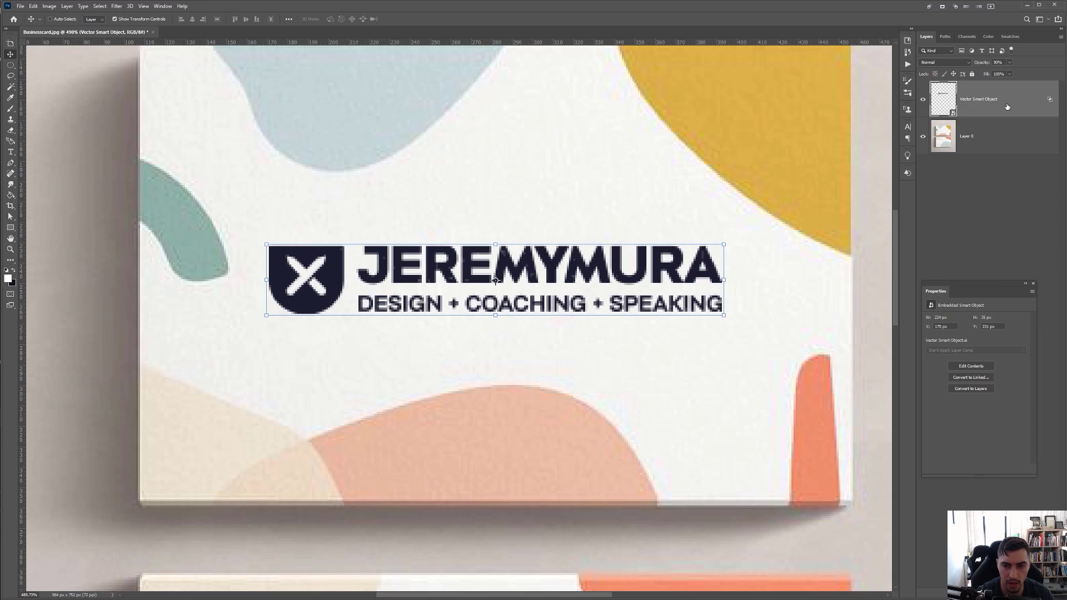
pyautogui.doubleClick(1007, 106)
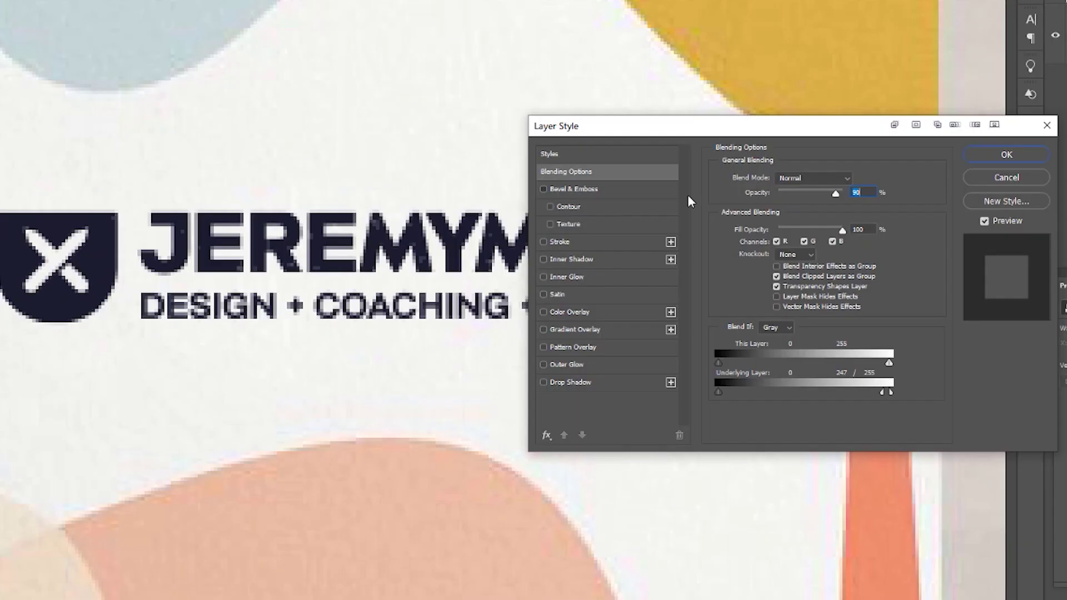
pyautogui.click(600, 189)
pyautogui.moveTo(782, 206)
pyautogui.mouseDown()
pyautogui.moveTo(834, 210)
pyautogui.moveTo(790, 215)
pyautogui.mouseUp()
pyautogui.click(779, 221)
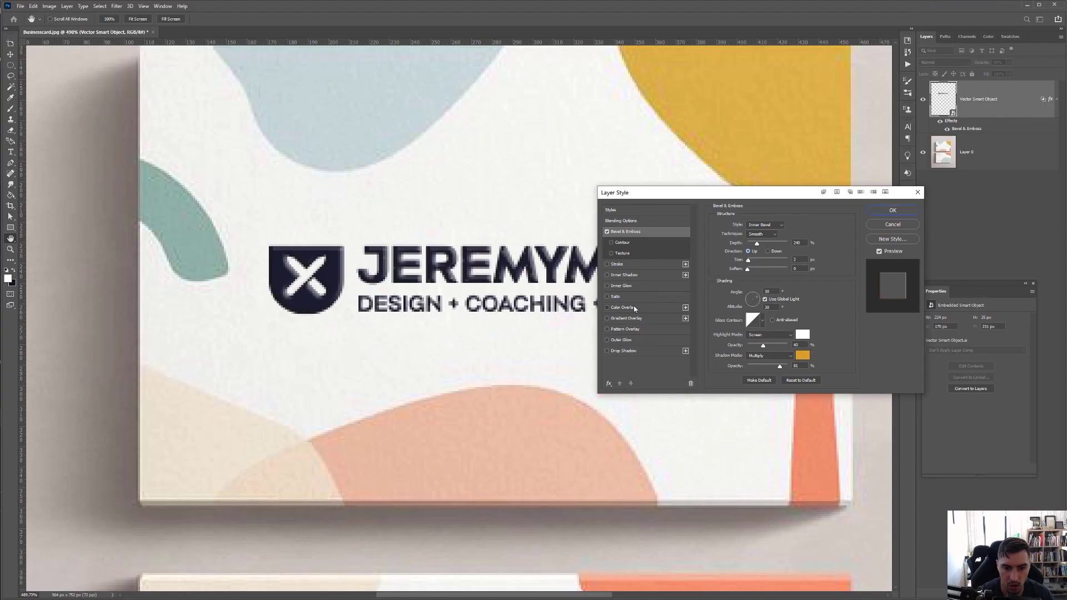
# Add a Color Overlay to the logo using the gold sampled from the yellow card shape (dbb047), and apply the layer style.
pyautogui.click(635, 307)
pyautogui.click(801, 228)
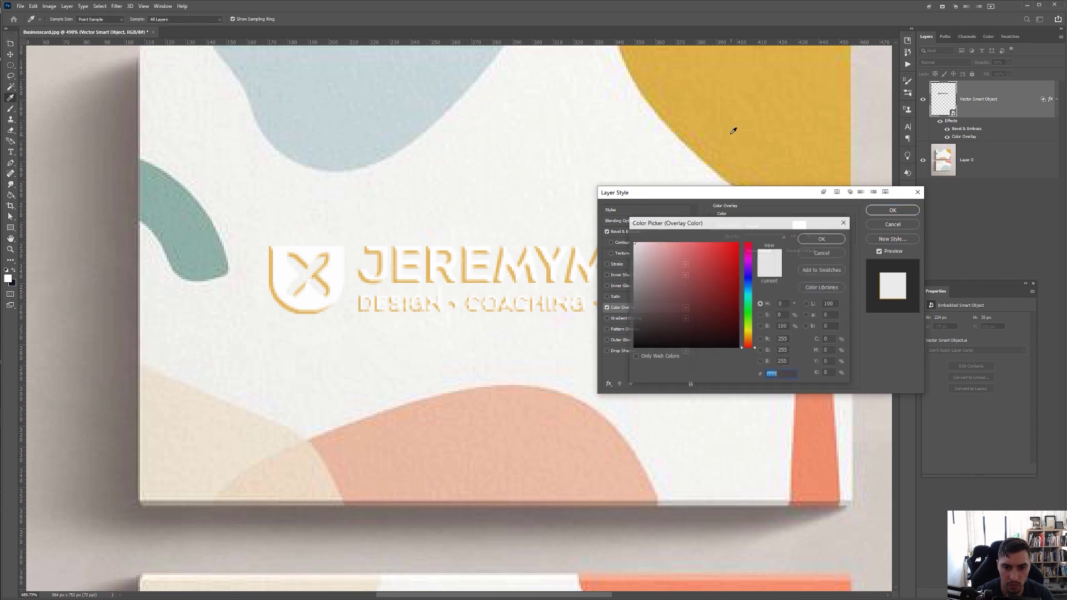
pyautogui.click(732, 132)
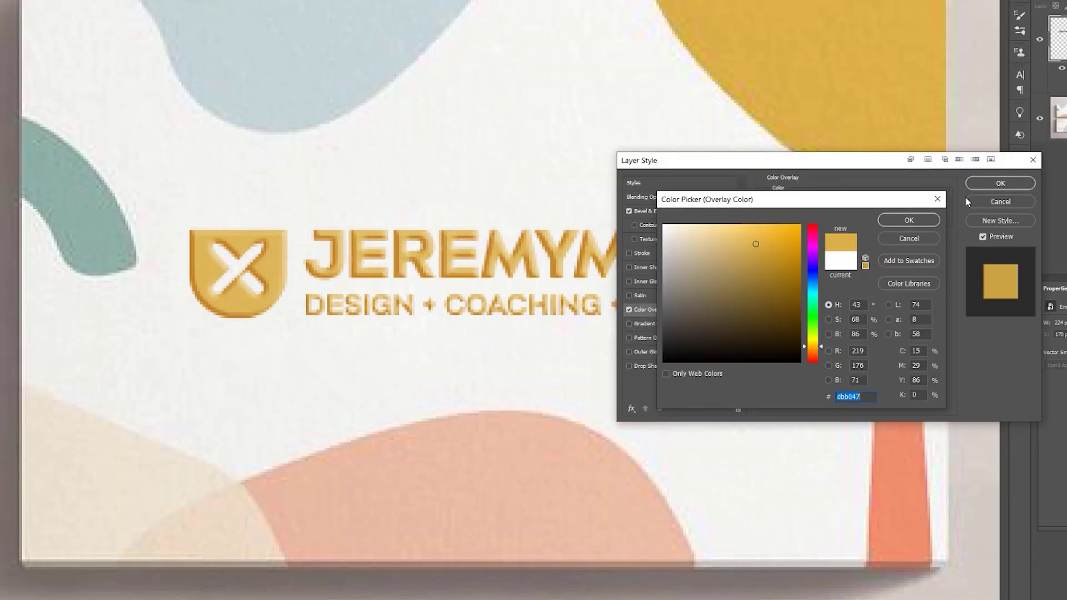
pyautogui.press('Return')
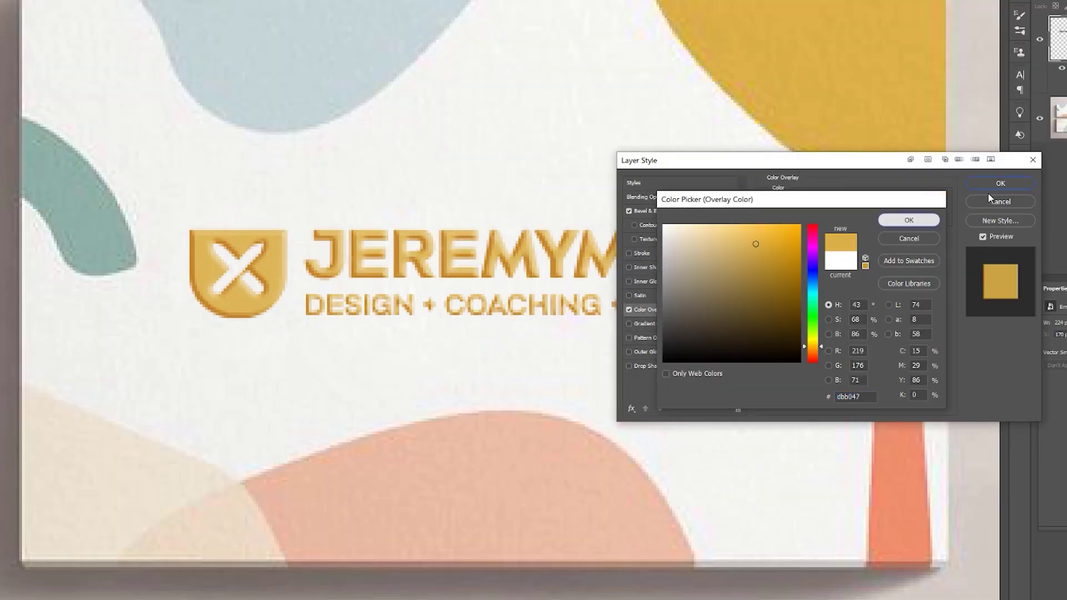
pyautogui.press('Return')
# Examine how the gold embossed logo looks on the upper card, both up close and in the whole mockup.
pyautogui.scroll(-3, 642, 291)
pyautogui.hotkey('ctrl', '0')
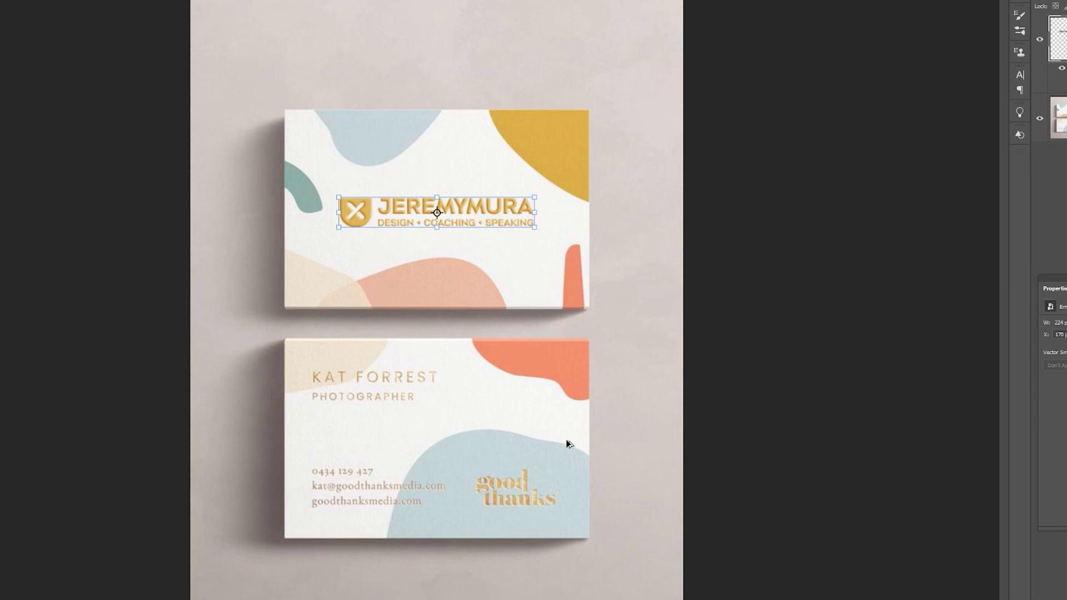
pyautogui.scroll(-2, 809, 206)
pyautogui.scroll(6, 467, 232)
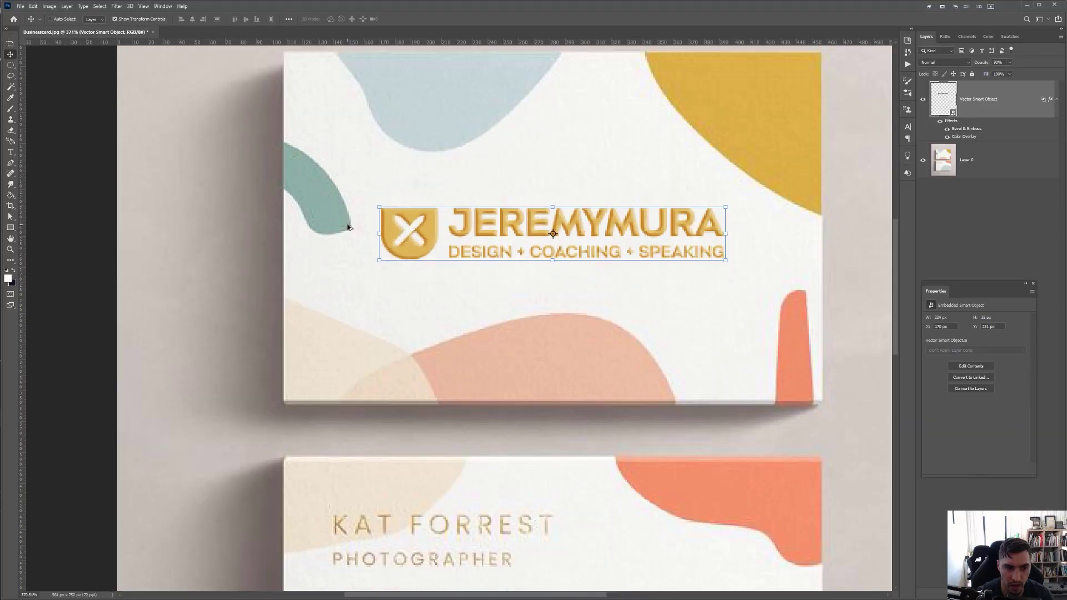
pyautogui.scroll(-10, 553, 291)
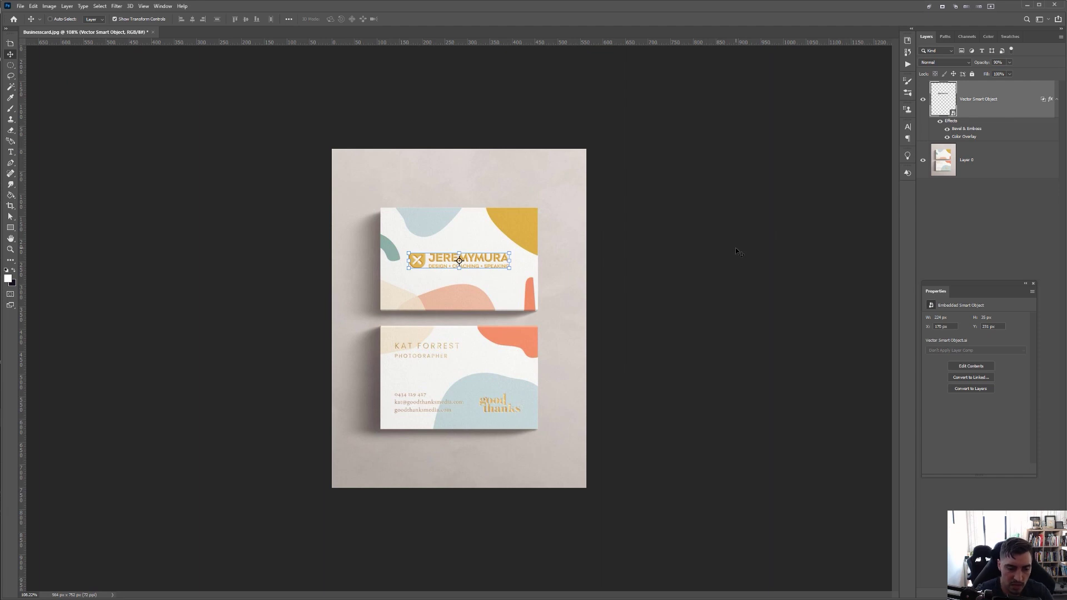
pyautogui.hotkey('ctrl', '+')
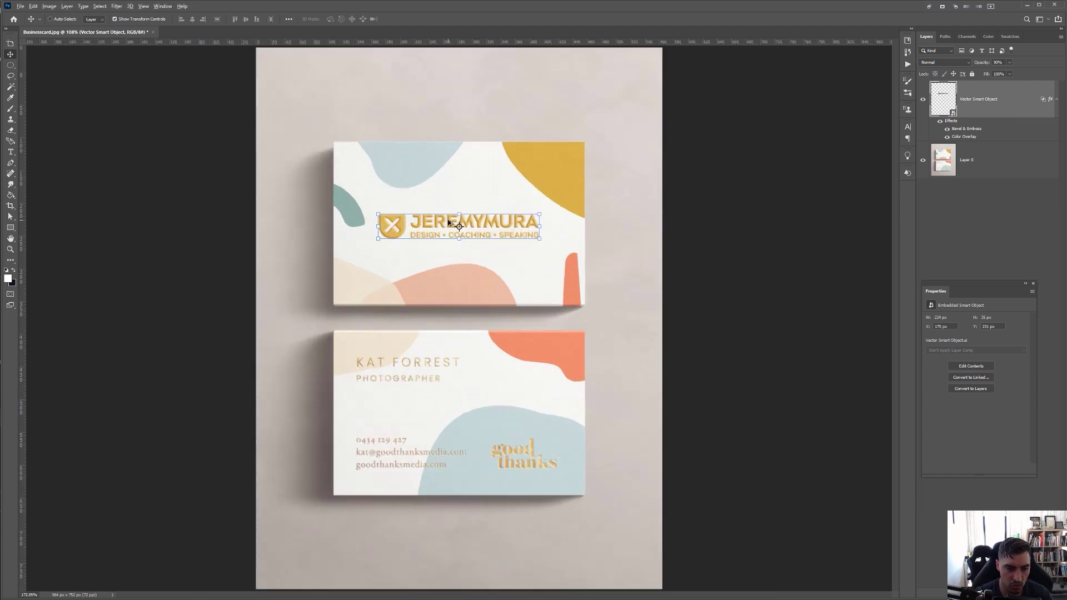
# Make the card image layer, Layer 0, the active layer for working on the upper card.
pyautogui.click(982, 161)
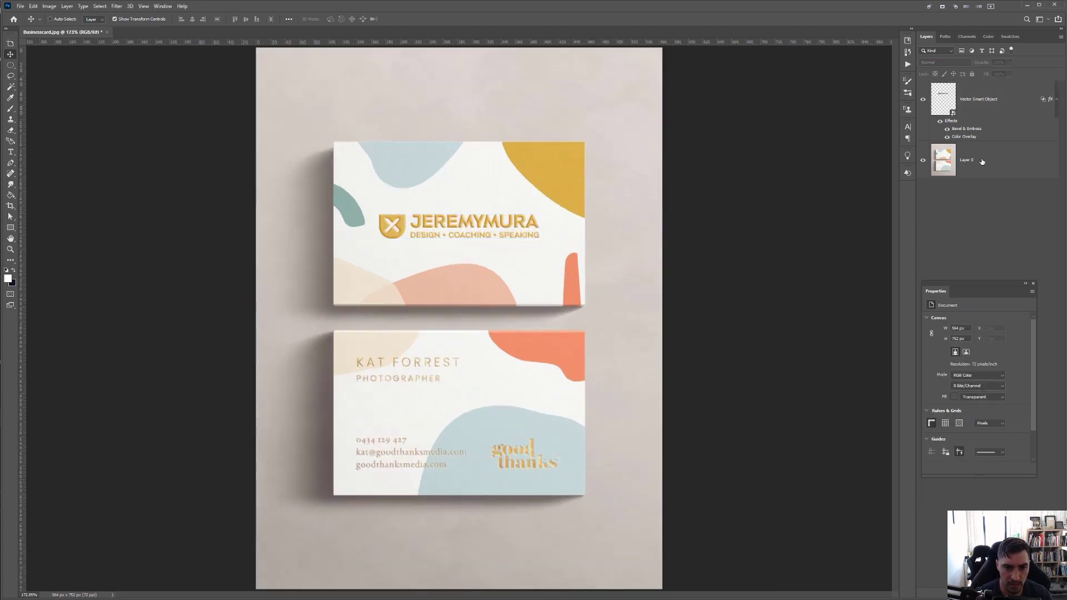
pyautogui.scroll(4, 652, 166)
pyautogui.moveTo(535, 179); pyautogui.dragTo(689, 195)
pyautogui.scroll(-3, 688, 195)
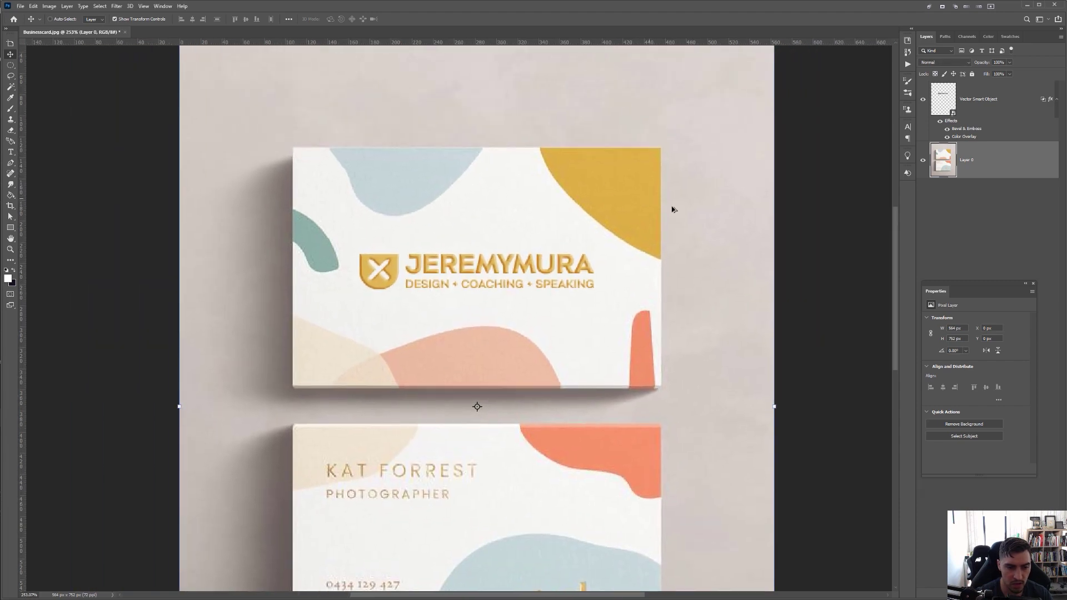